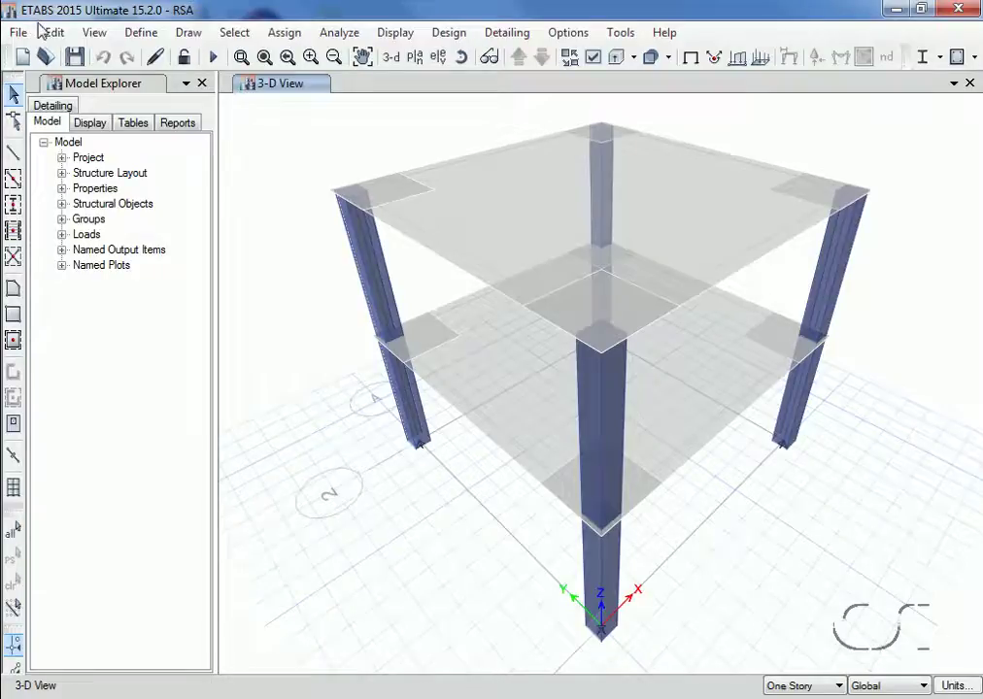
Open the existing Modal case's data and keep Eigen as its modal subtype
click(137, 33)
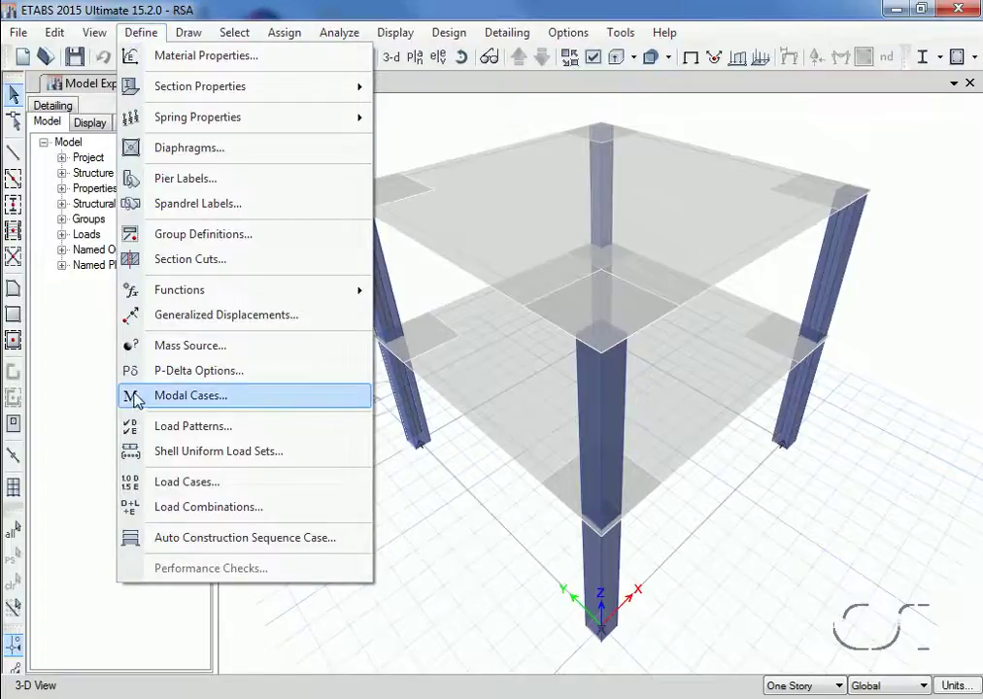
click(234, 409)
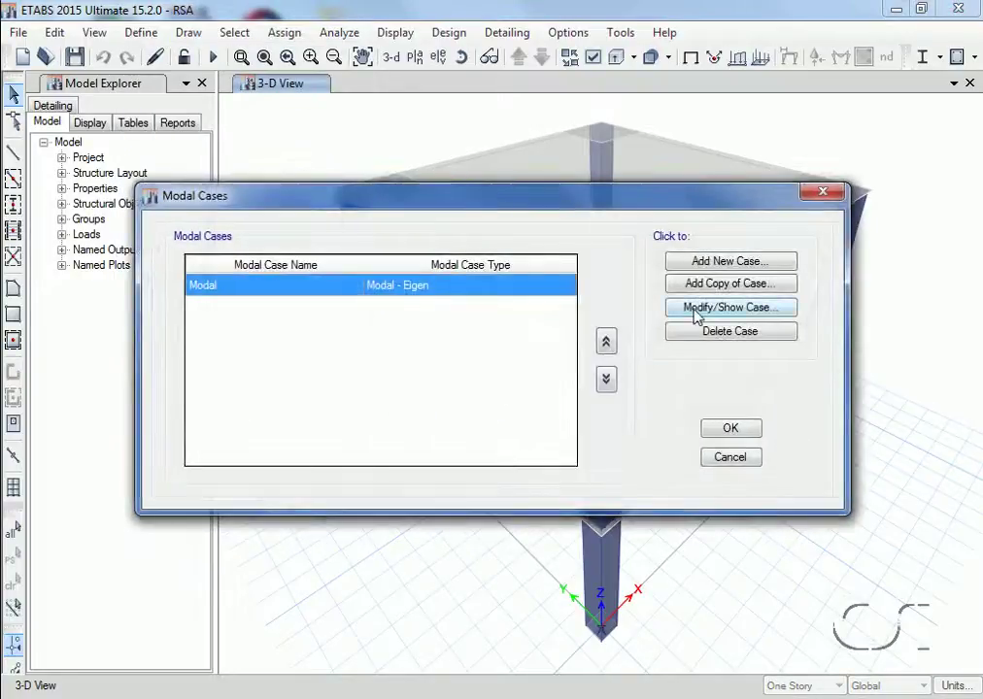
click(695, 309)
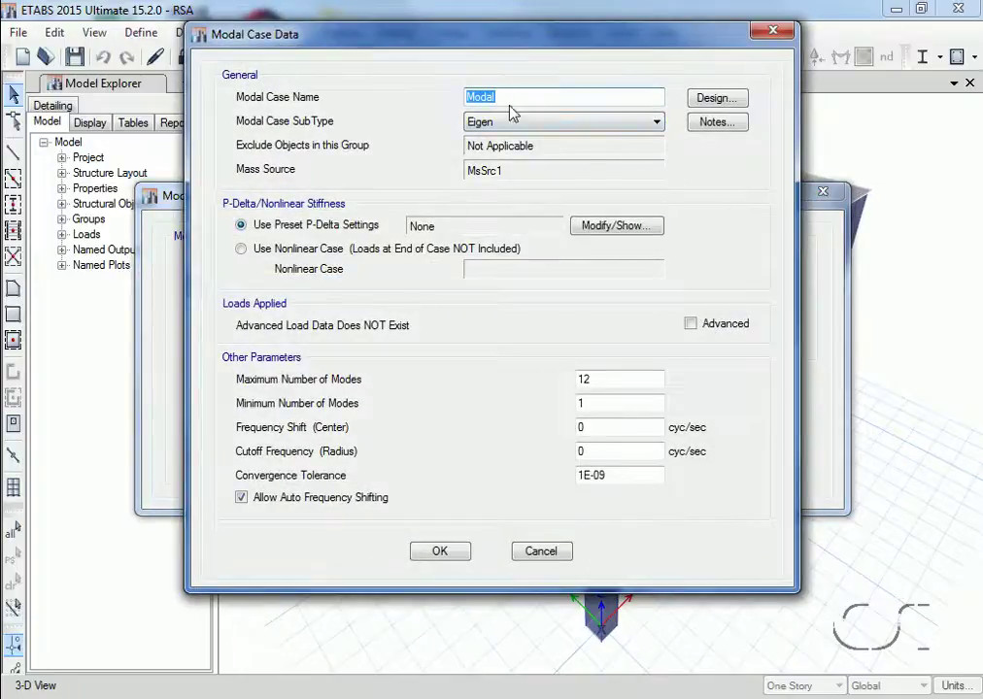
click(532, 123)
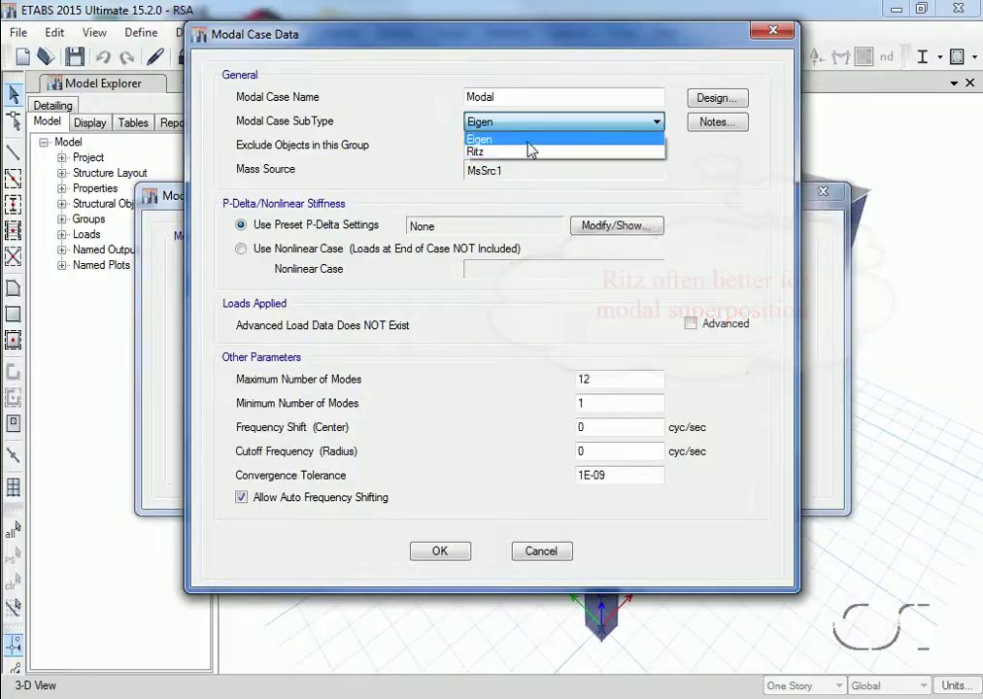
click(515, 142)
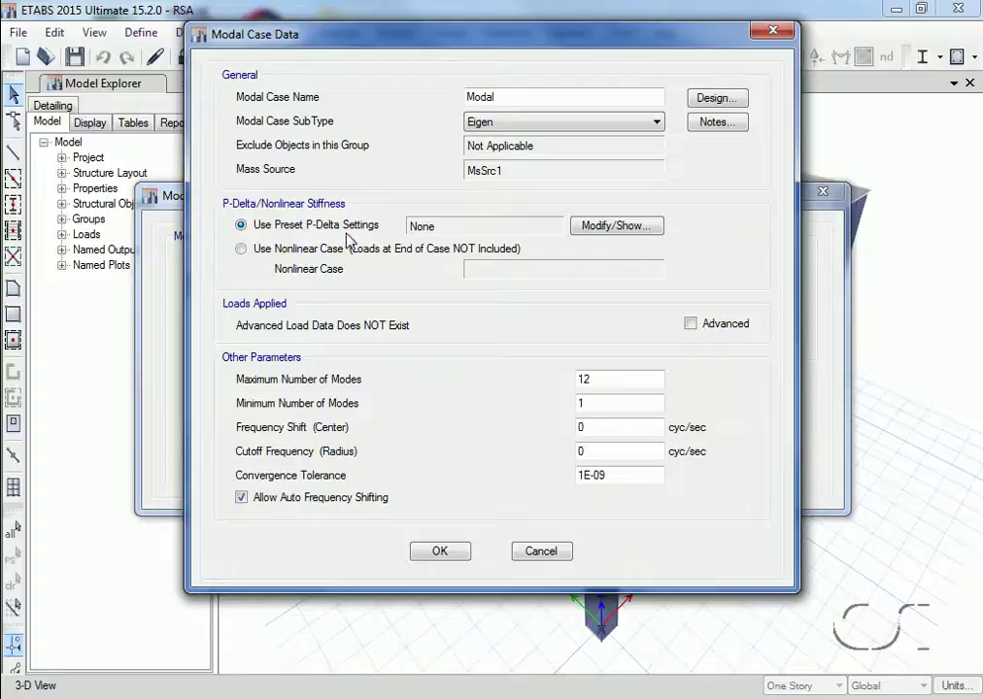
Set the Modal case's preset P-Delta to non-iterative based on mass and enable Advanced loads
click(602, 226)
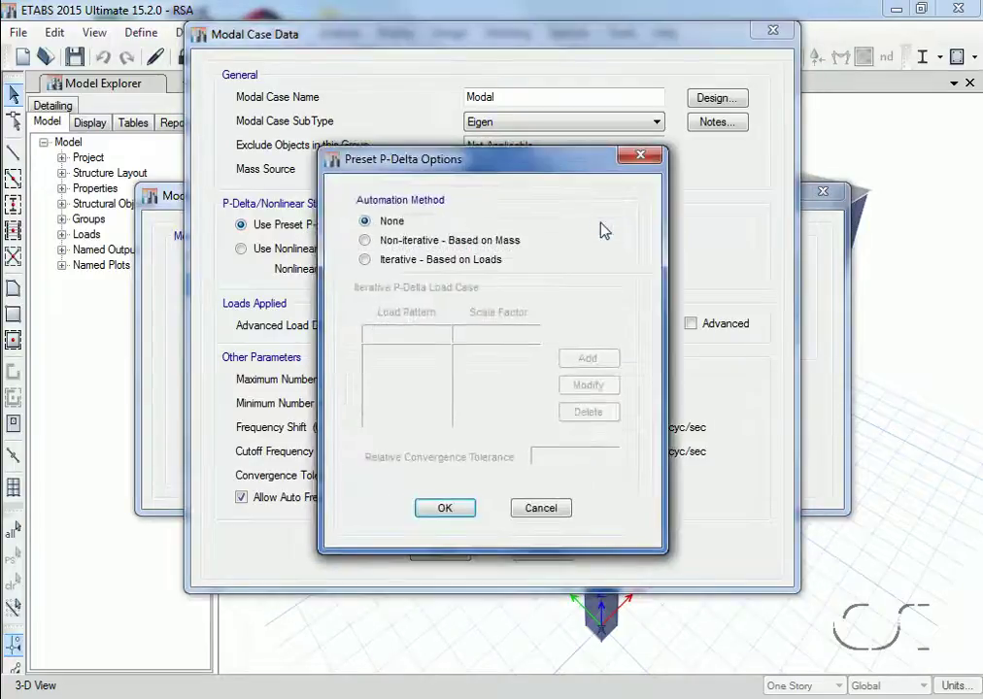
click(368, 241)
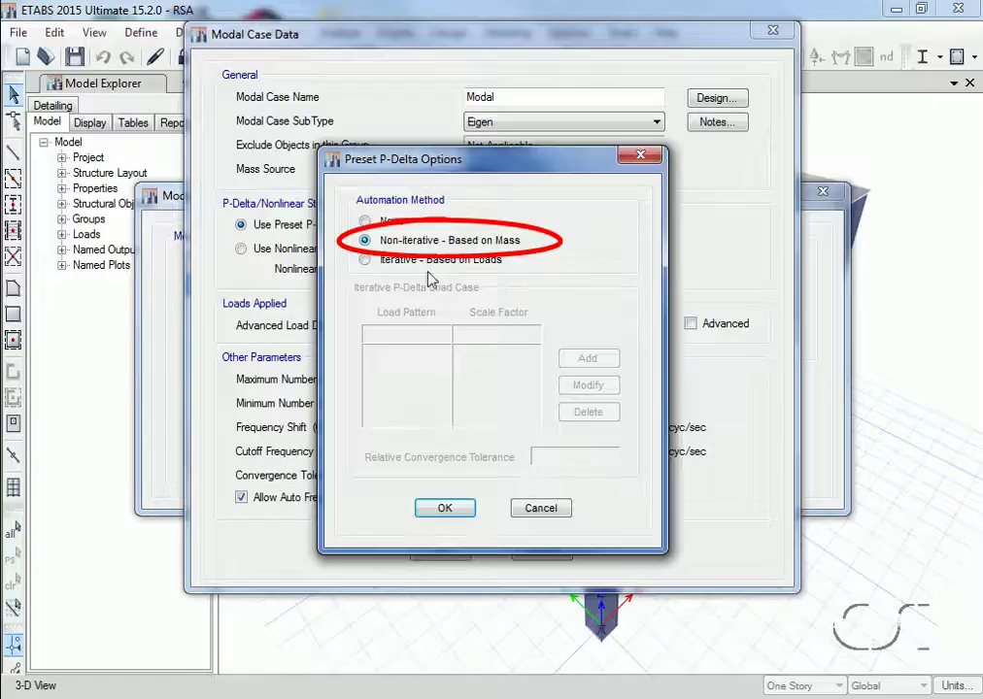
click(444, 510)
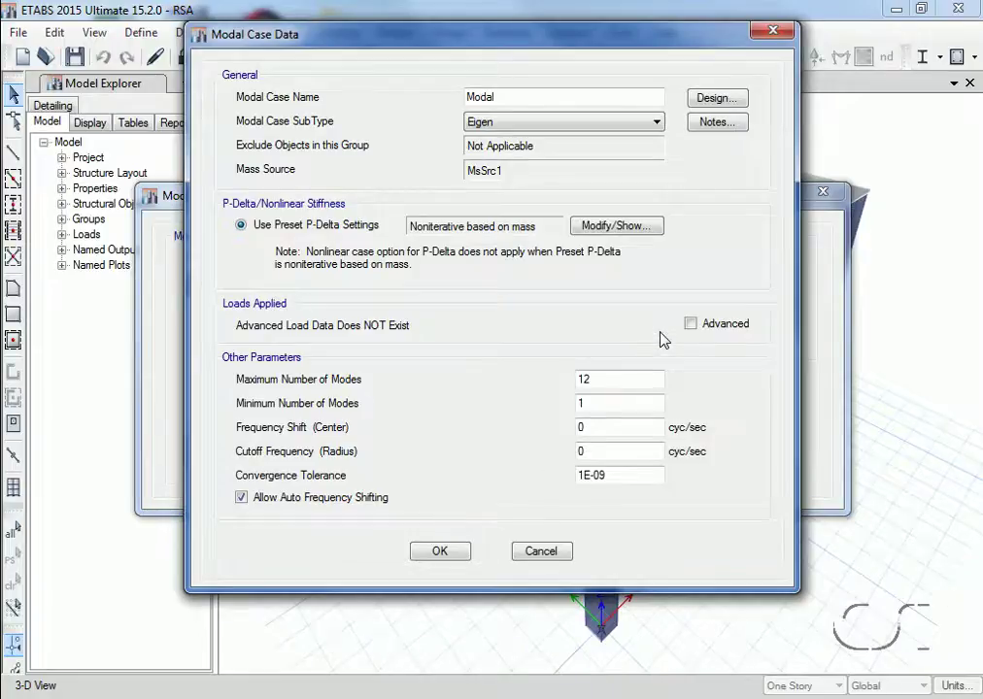
click(689, 323)
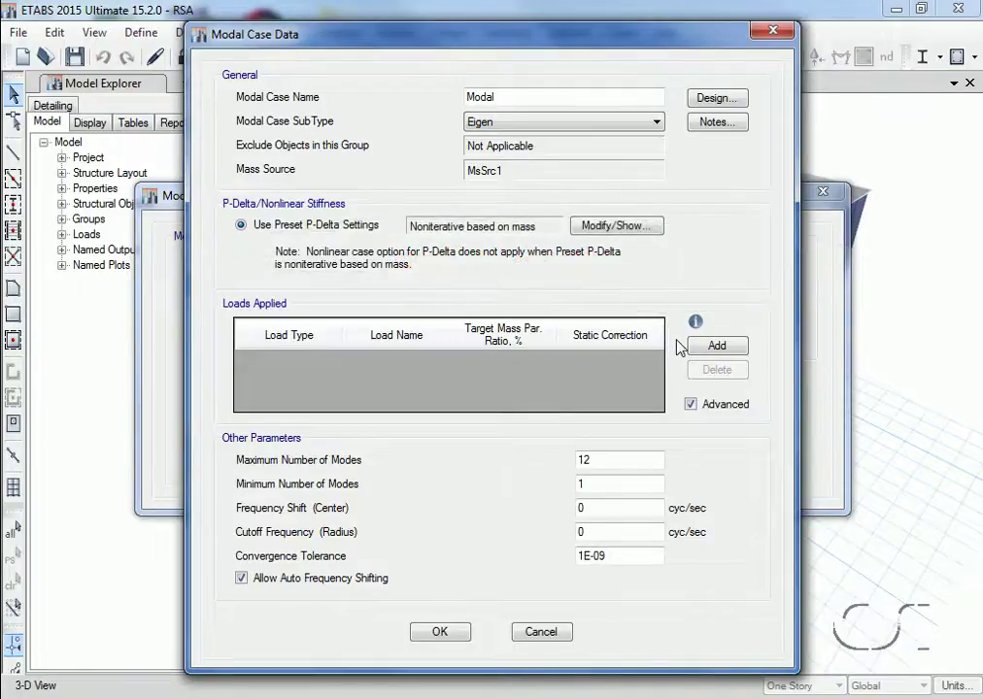
Turn Advanced loads off and save the Modal case as Eigen with mass-based P-Delta
click(690, 405)
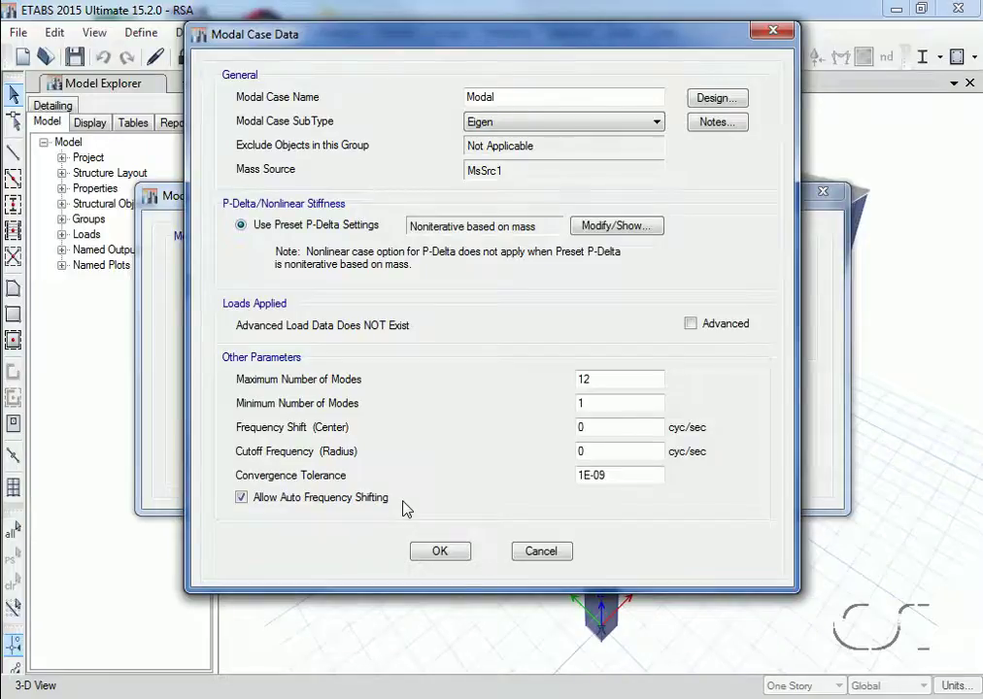
click(440, 552)
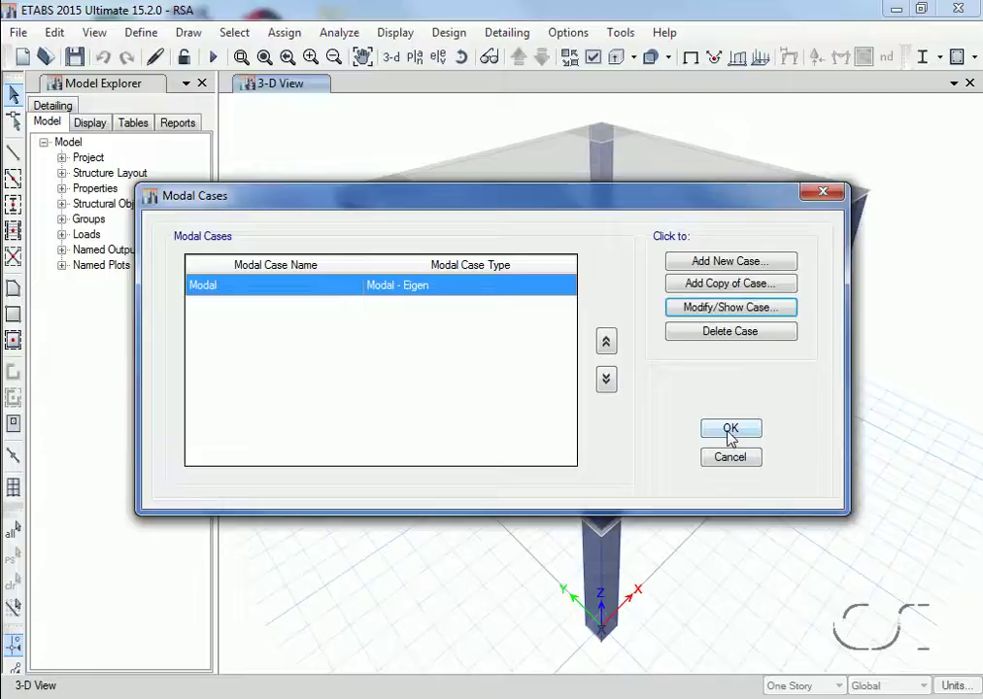
click(731, 430)
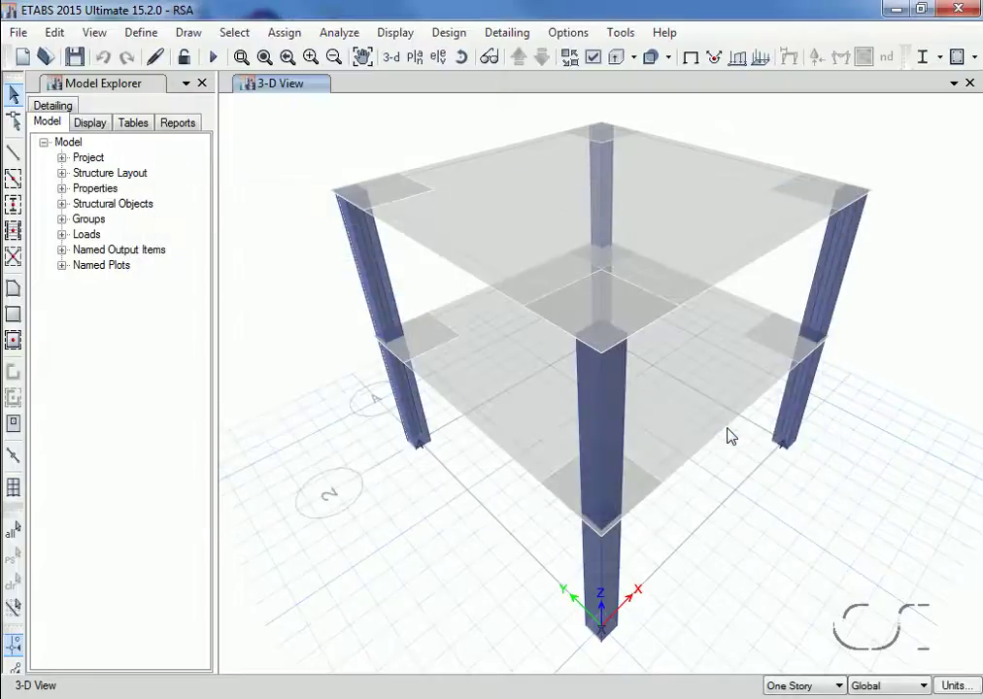
Add a new ASCE7-10 response spectrum function (default Func1) beside the existing UnifRS
click(140, 33)
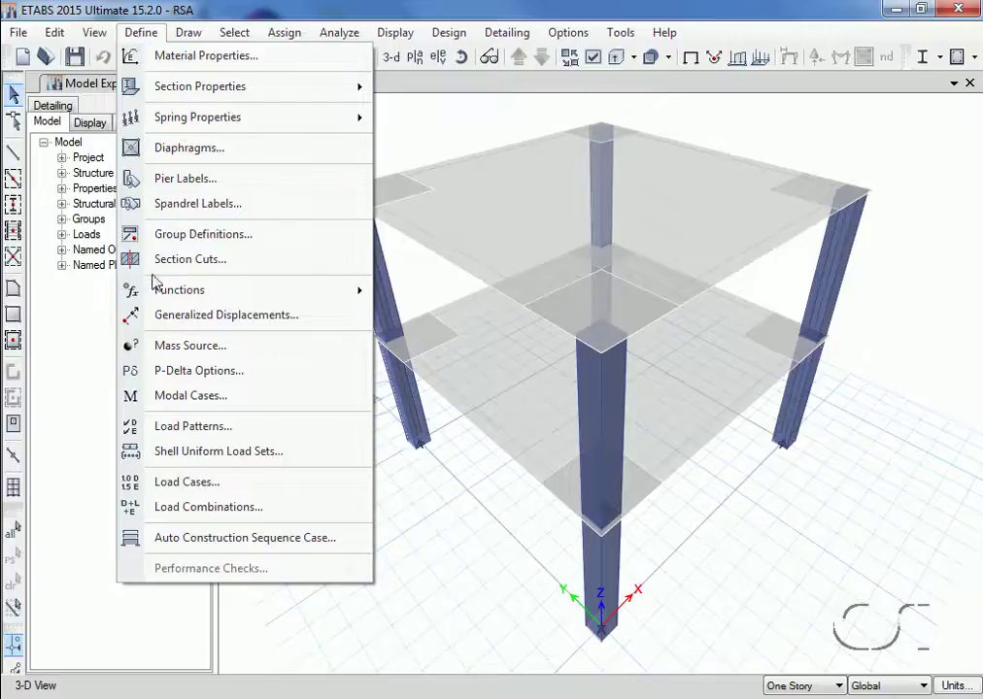
mouse_move(155, 291)
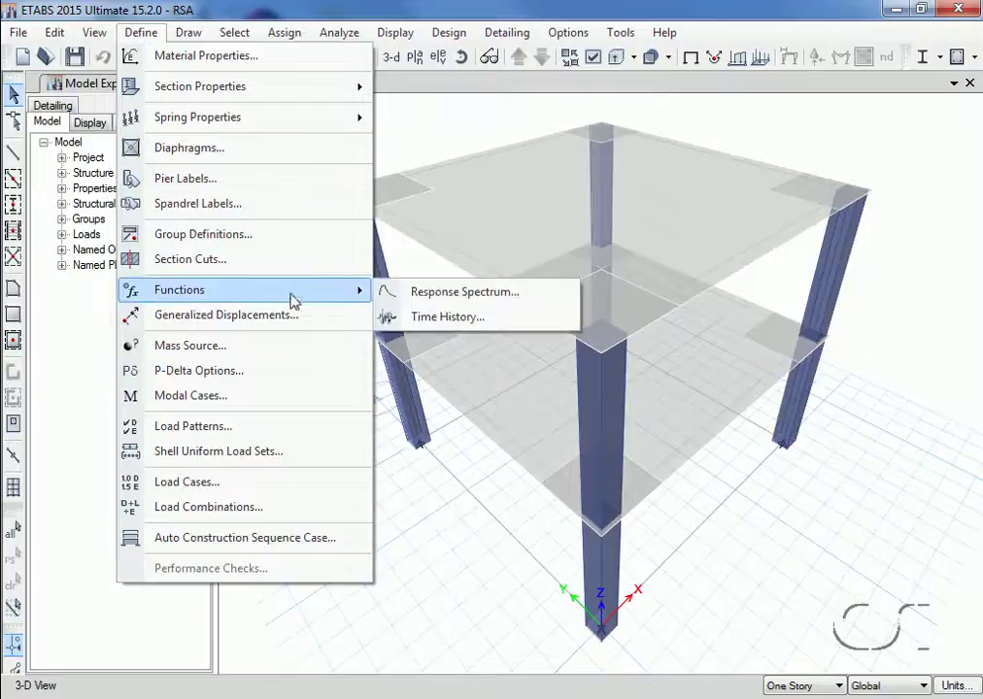
click(464, 302)
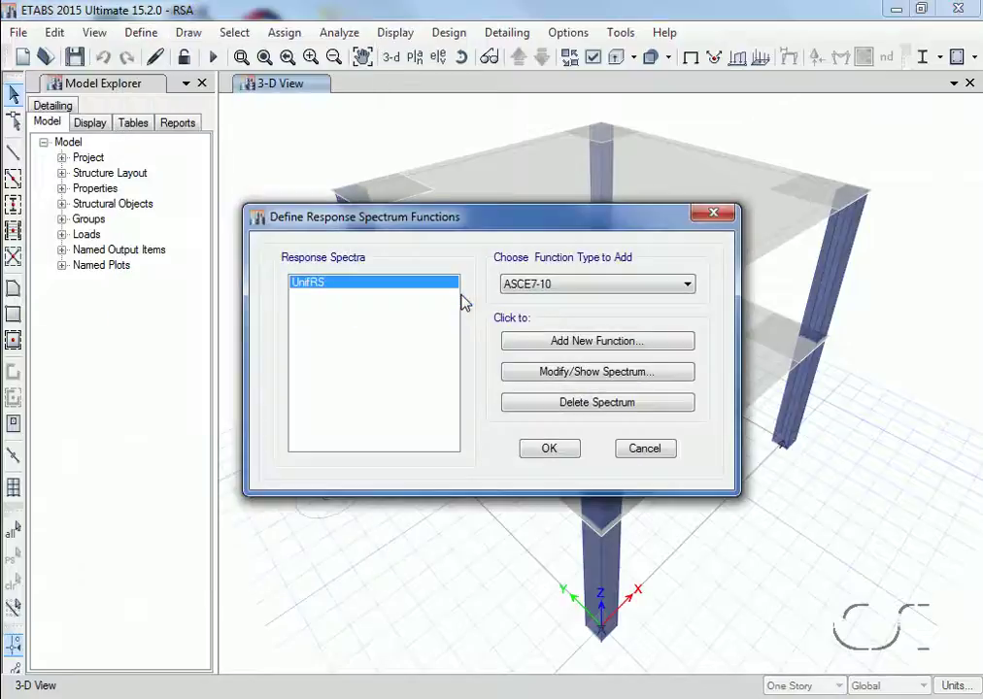
click(566, 289)
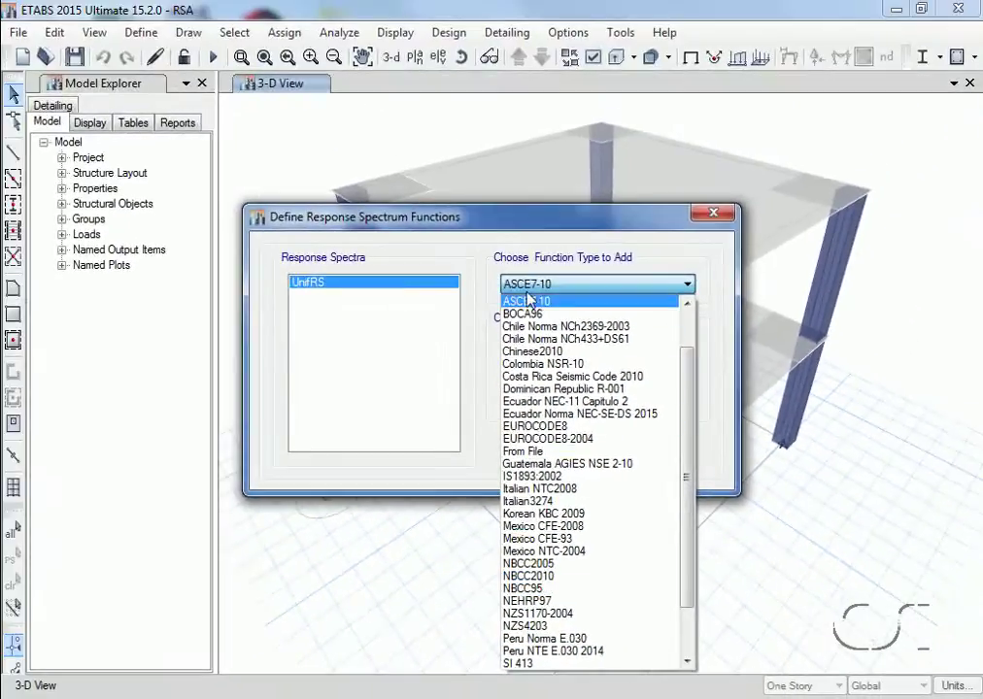
click(531, 296)
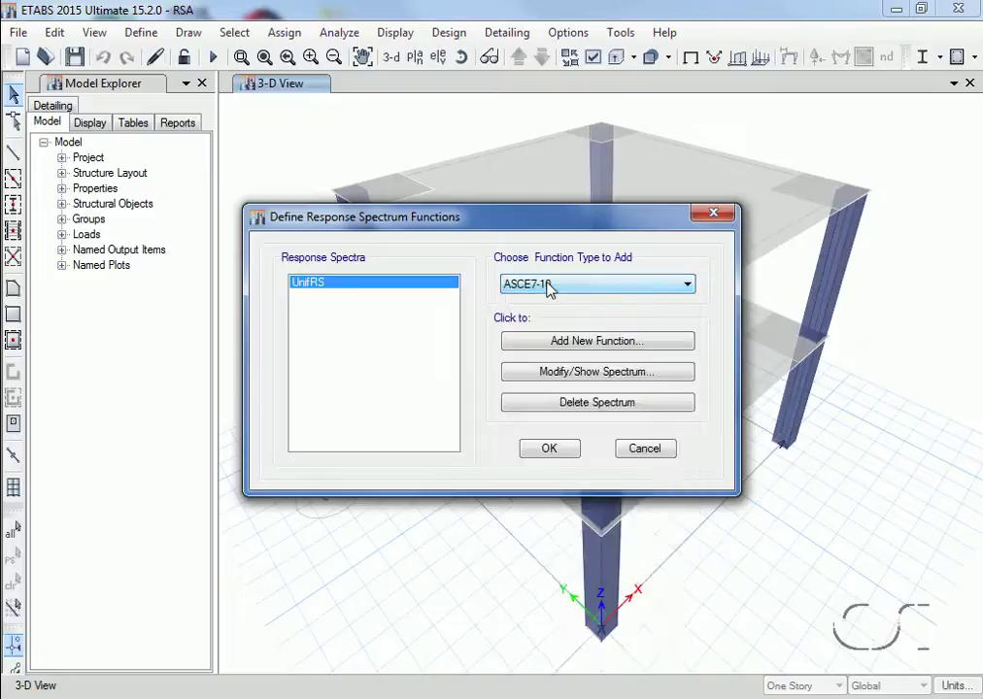
click(572, 344)
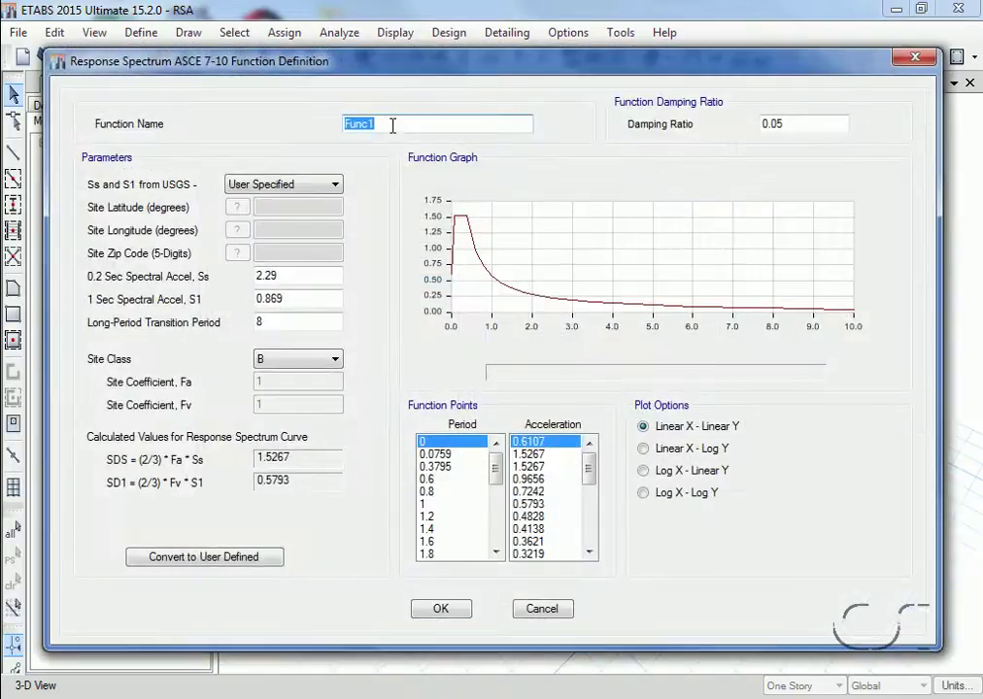
Name the function 'ASCE RS' and leave Ss and S1 as User Specified
text(ASC)
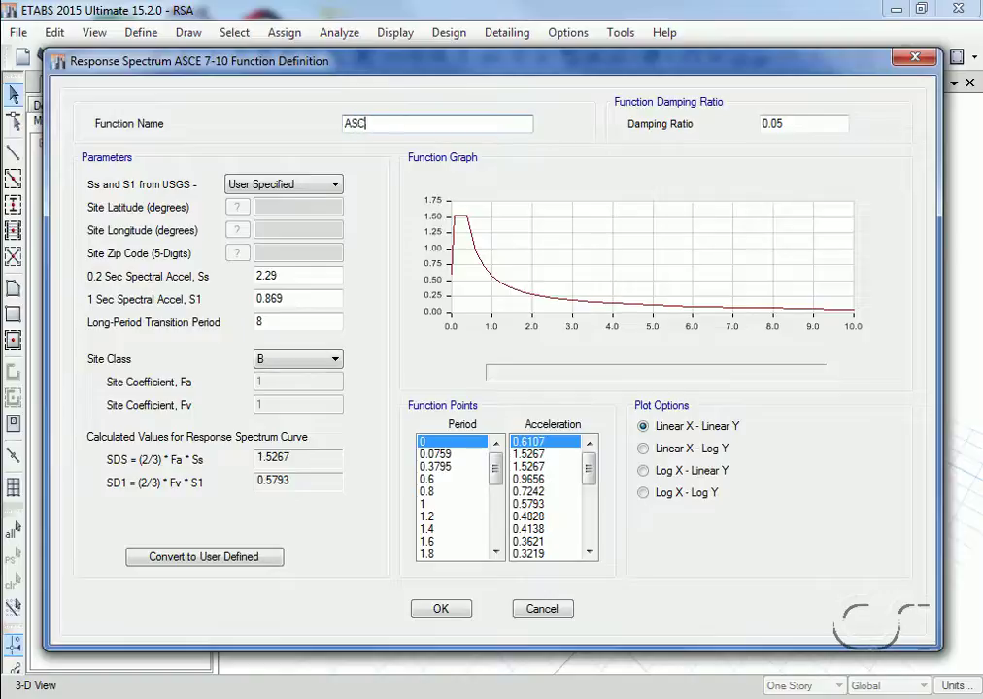
text(E RS)
click(335, 186)
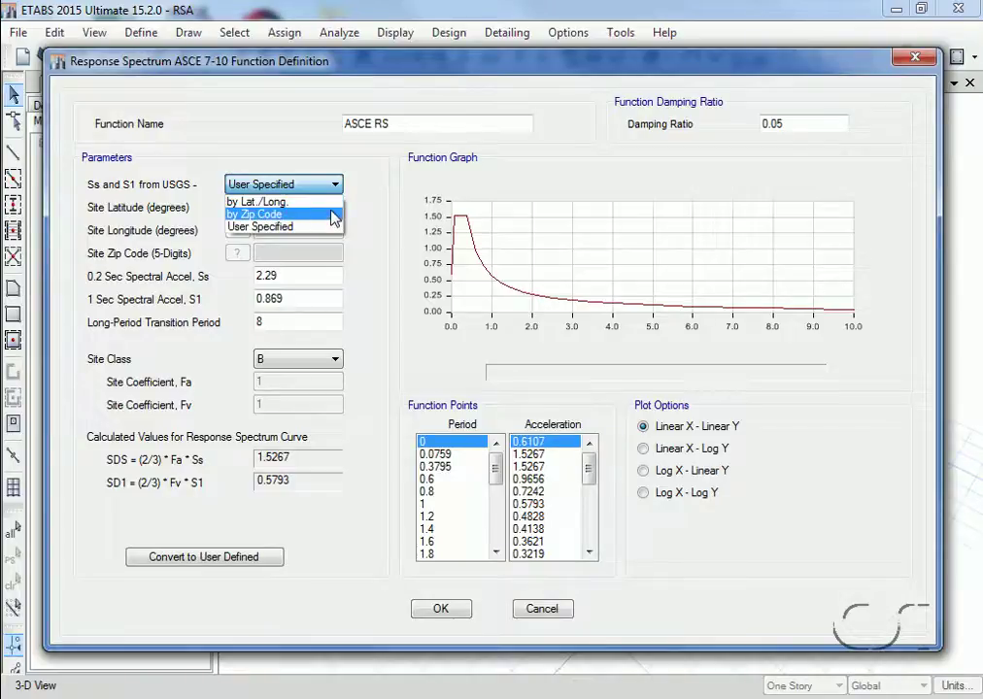
click(330, 186)
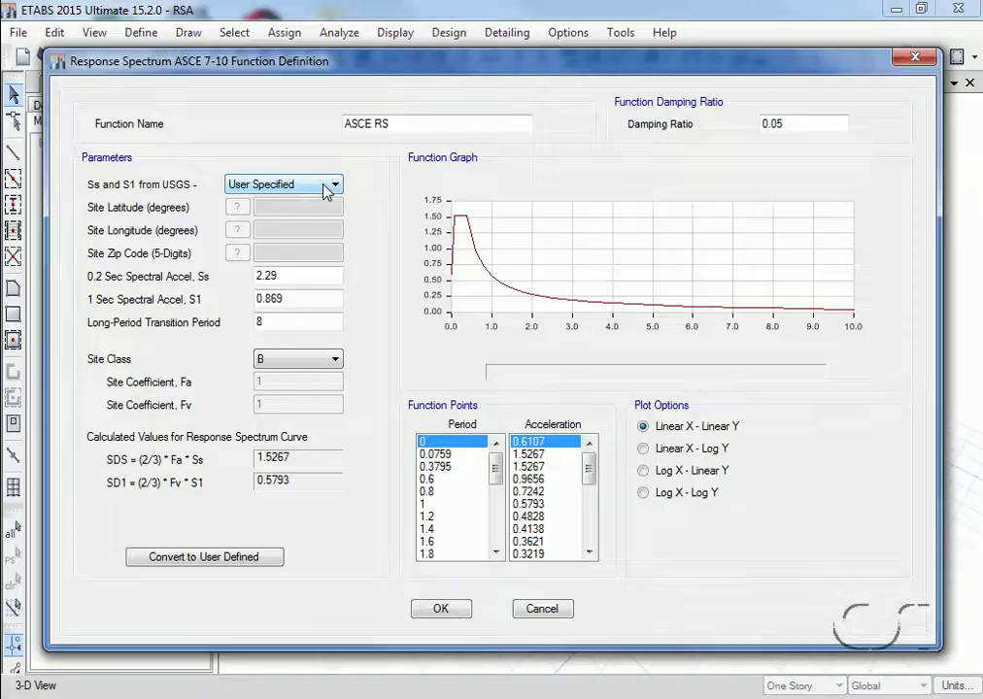
Enter Ss 1.99, S1 0.65 and site class C, then save the ASCE RS function
double_click(296, 273)
text(1.99)
click(282, 297)
double_click(284, 298)
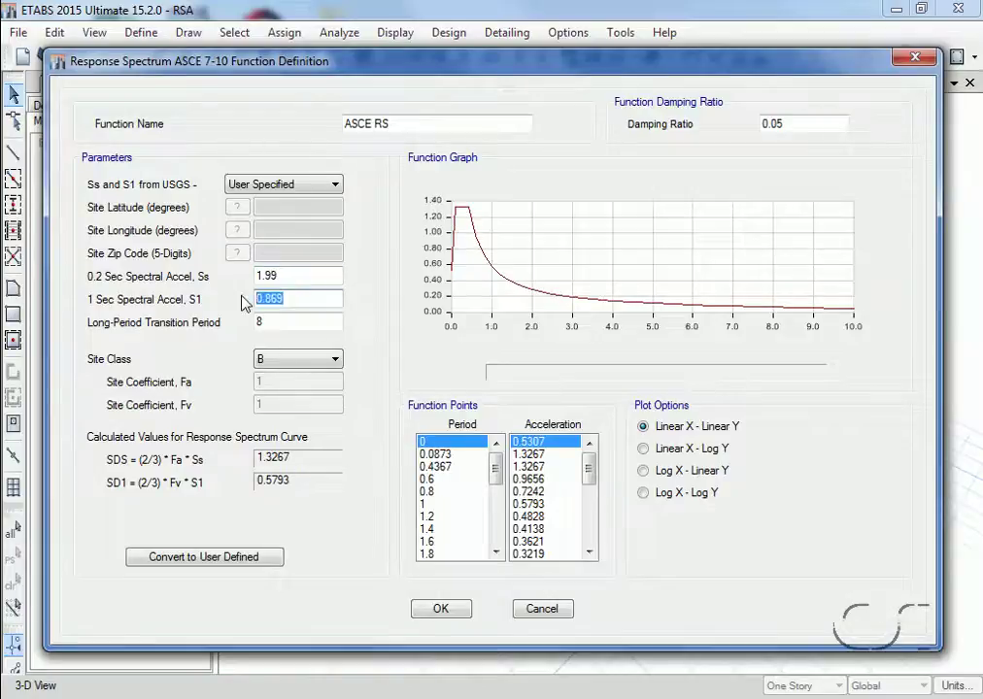
text(0.65)
click(277, 361)
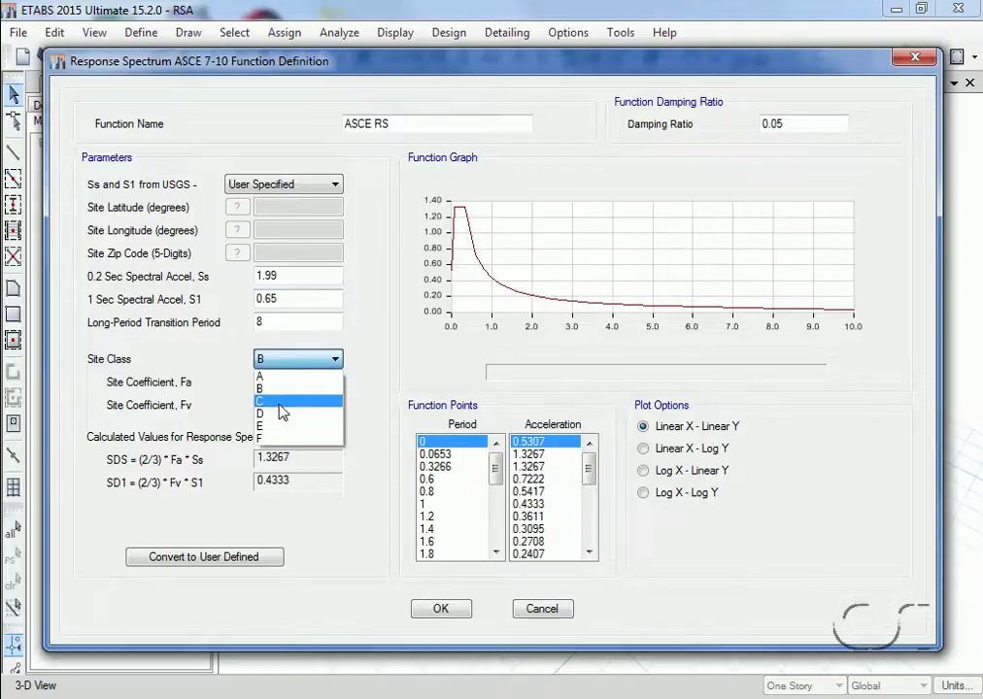
click(278, 402)
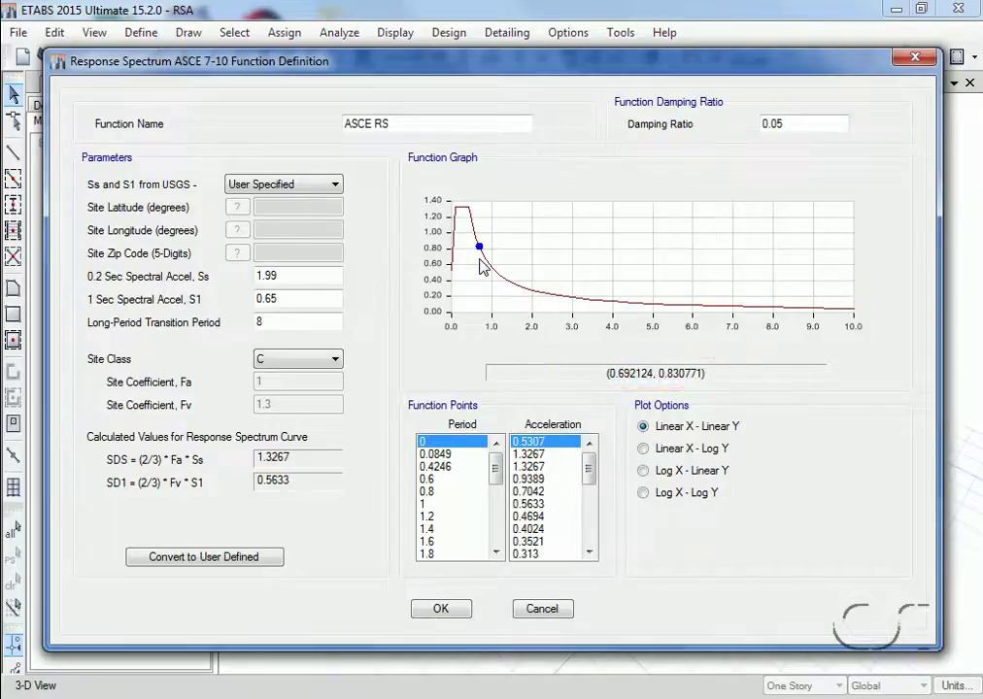
click(440, 610)
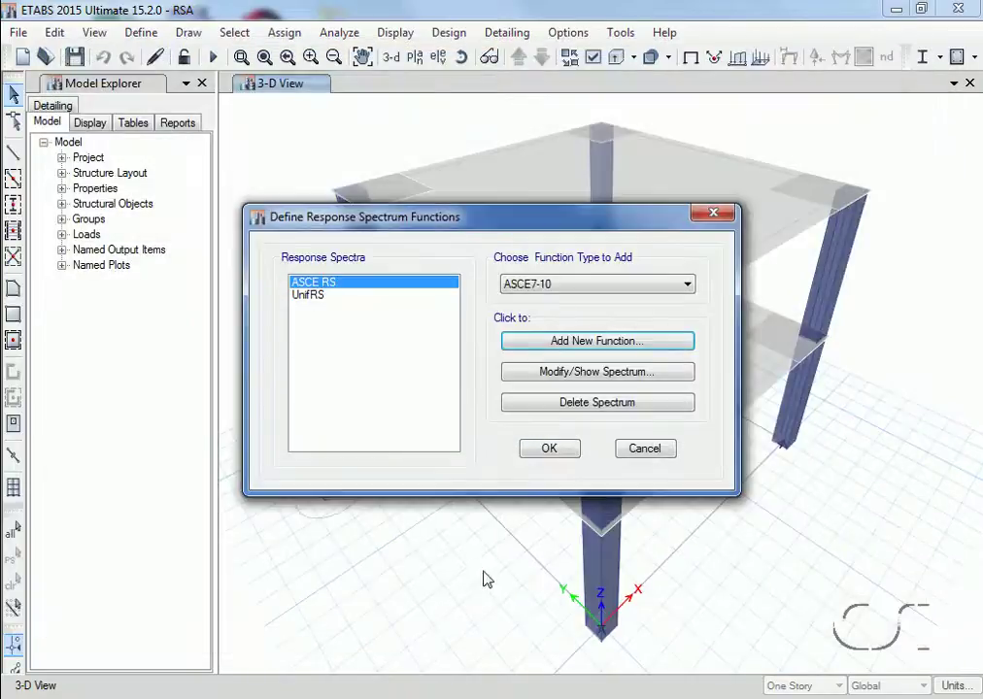
Create a new load case named RS of type Response Spectrum
click(550, 449)
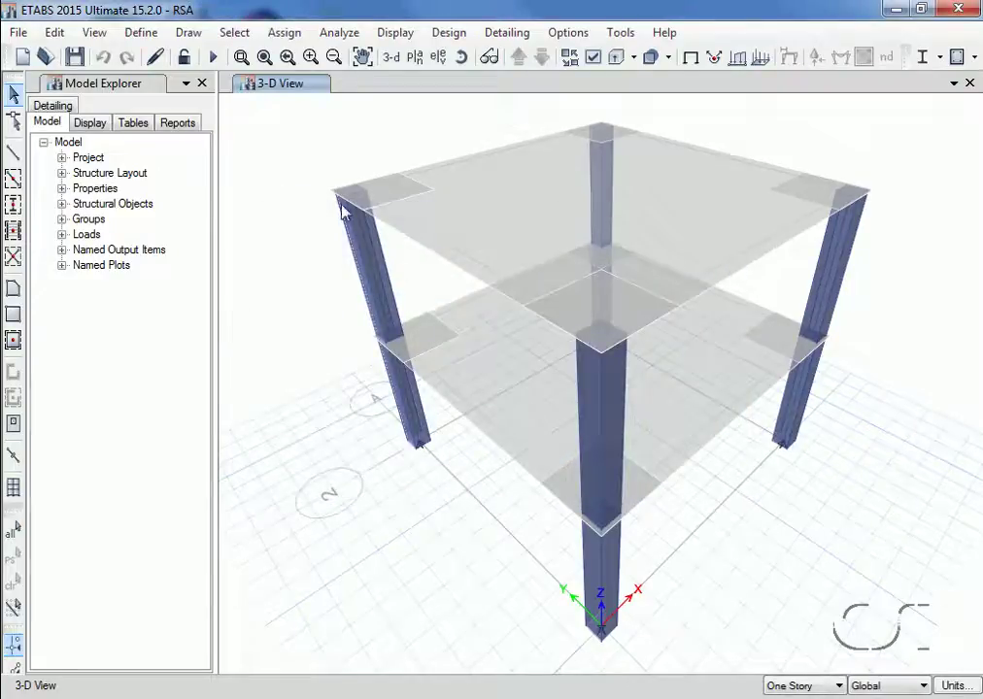
click(143, 37)
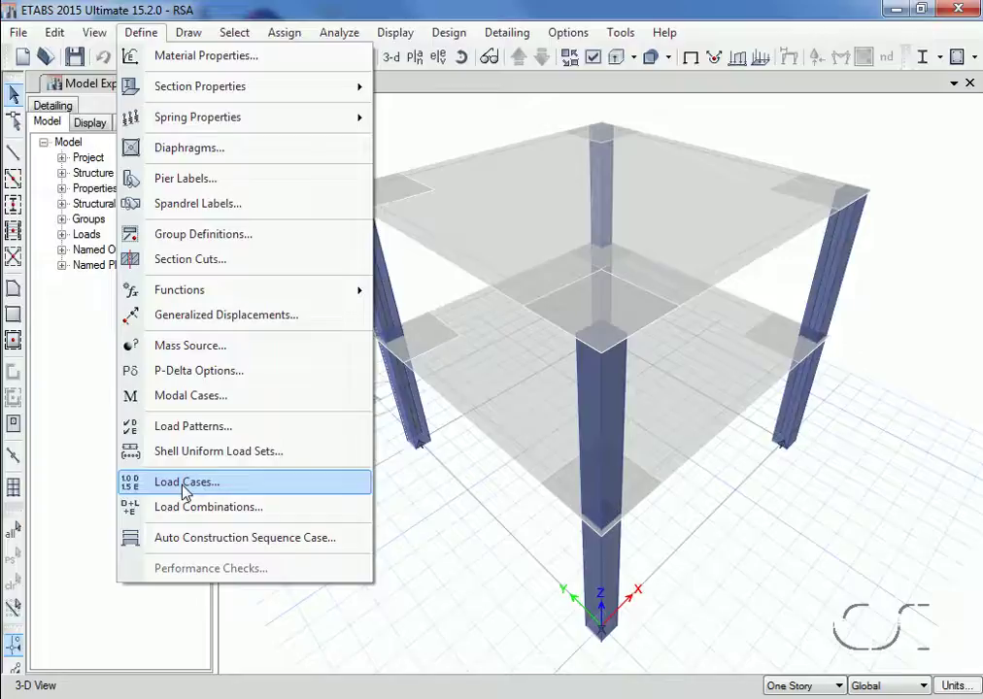
click(186, 485)
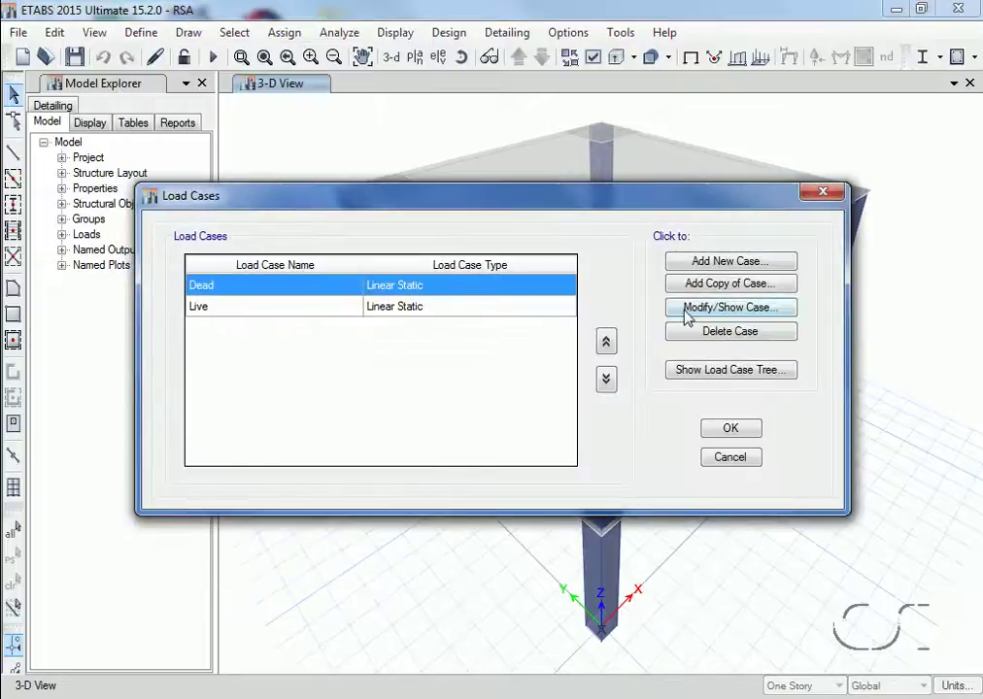
click(713, 267)
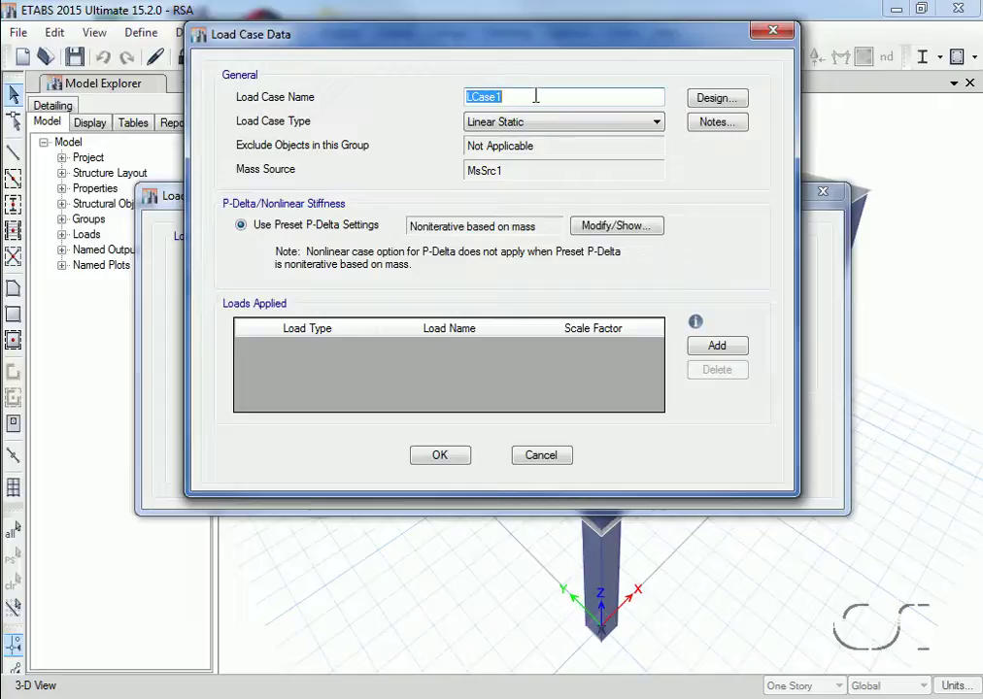
text(RS)
click(532, 122)
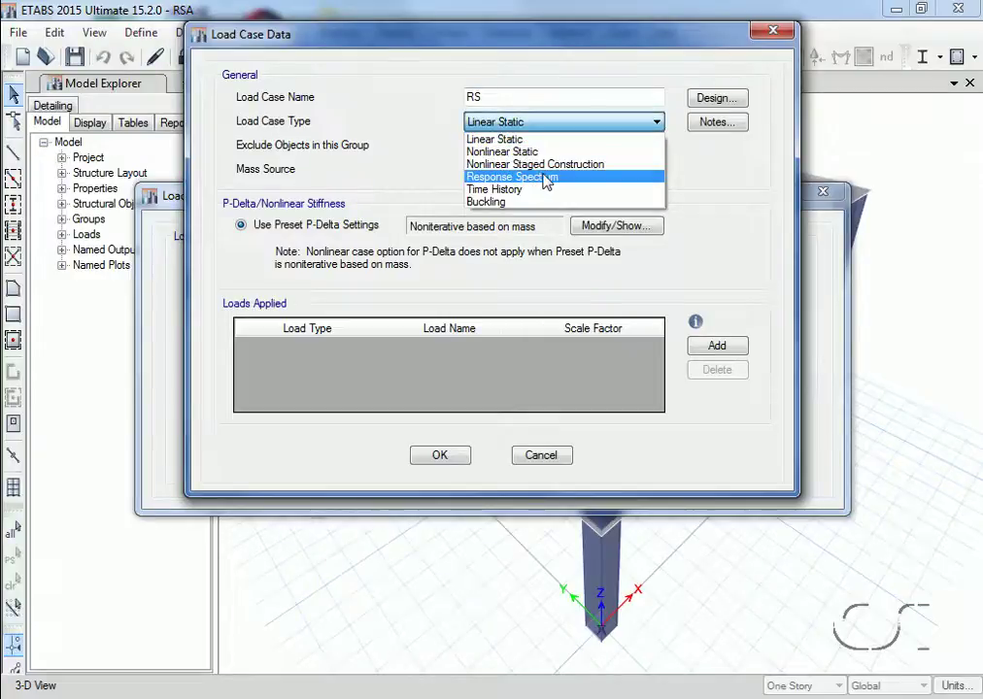
click(546, 178)
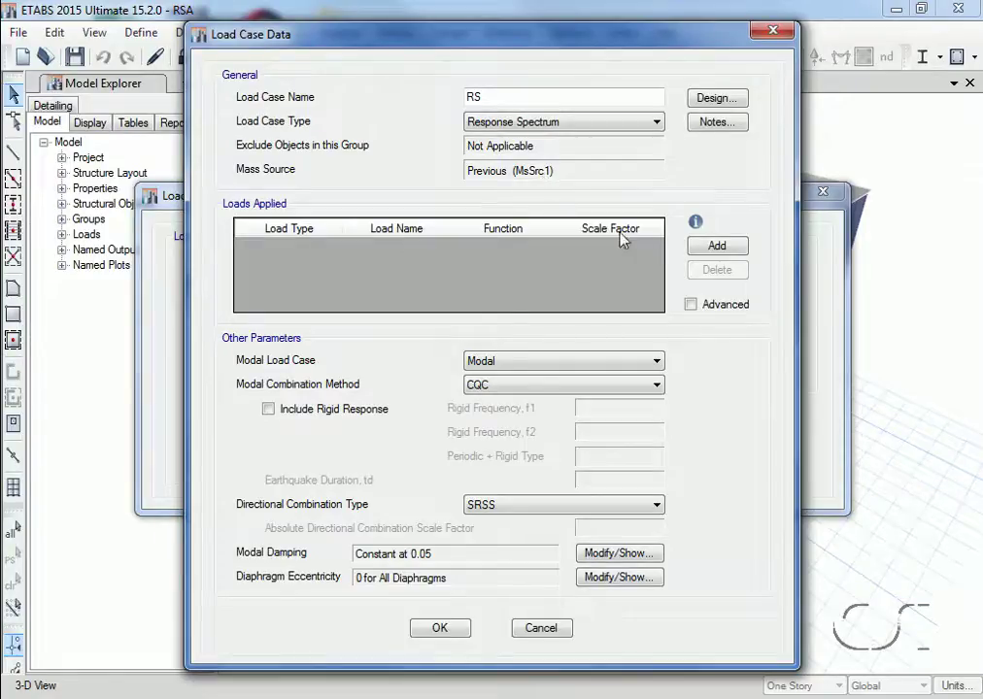
Add U1 and U2 acceleration loads, both using the ASCE RS function at scale 386.089
click(716, 247)
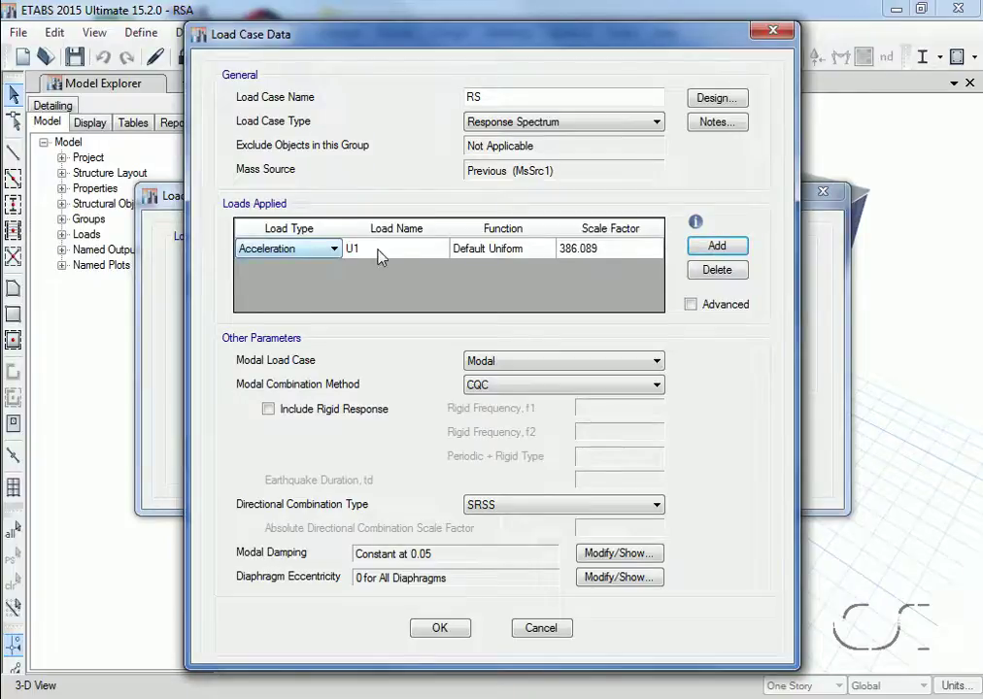
click(474, 251)
click(497, 250)
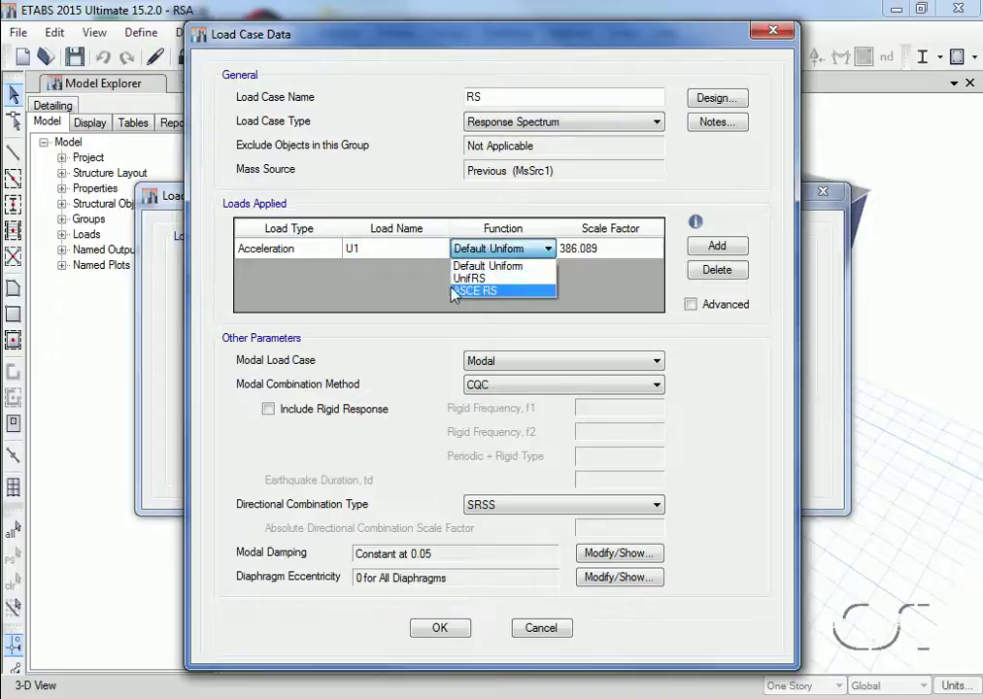
click(494, 290)
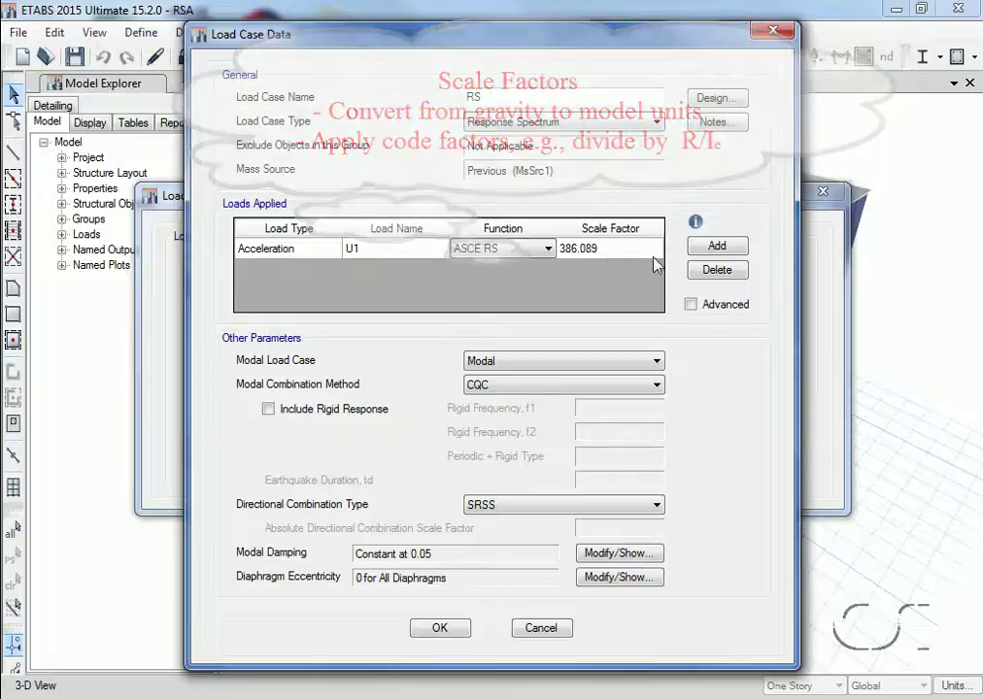
click(716, 248)
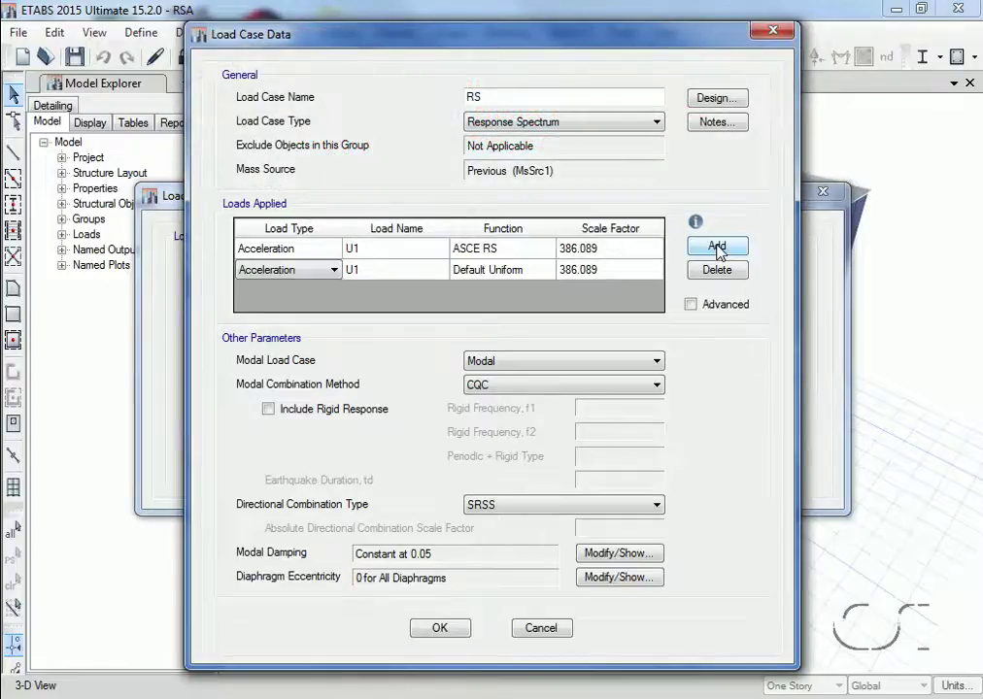
click(417, 275)
click(420, 271)
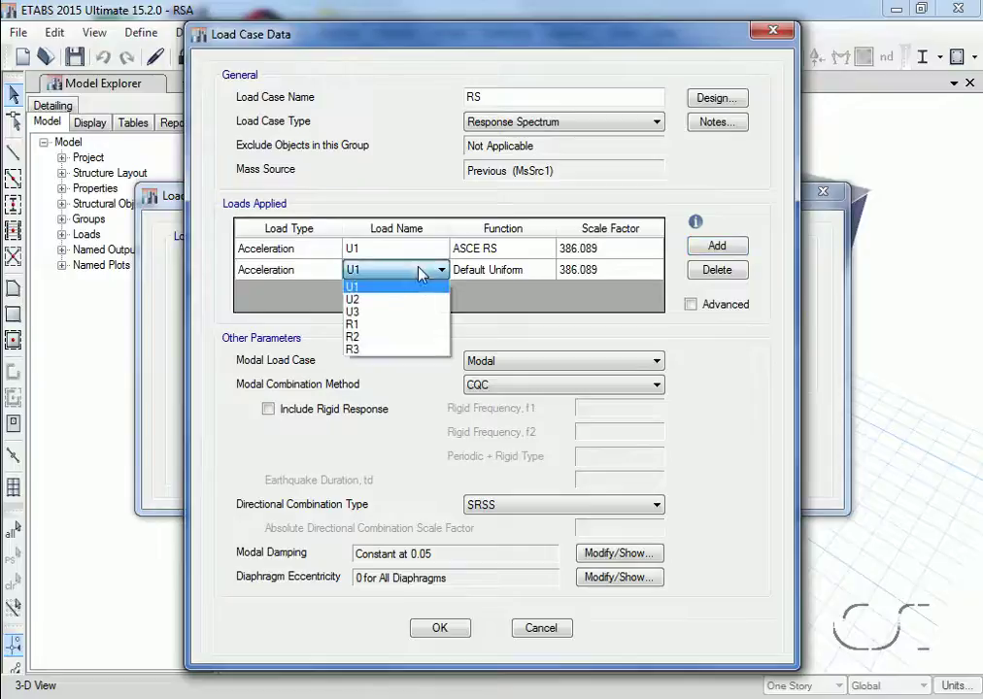
click(408, 301)
click(483, 270)
click(483, 273)
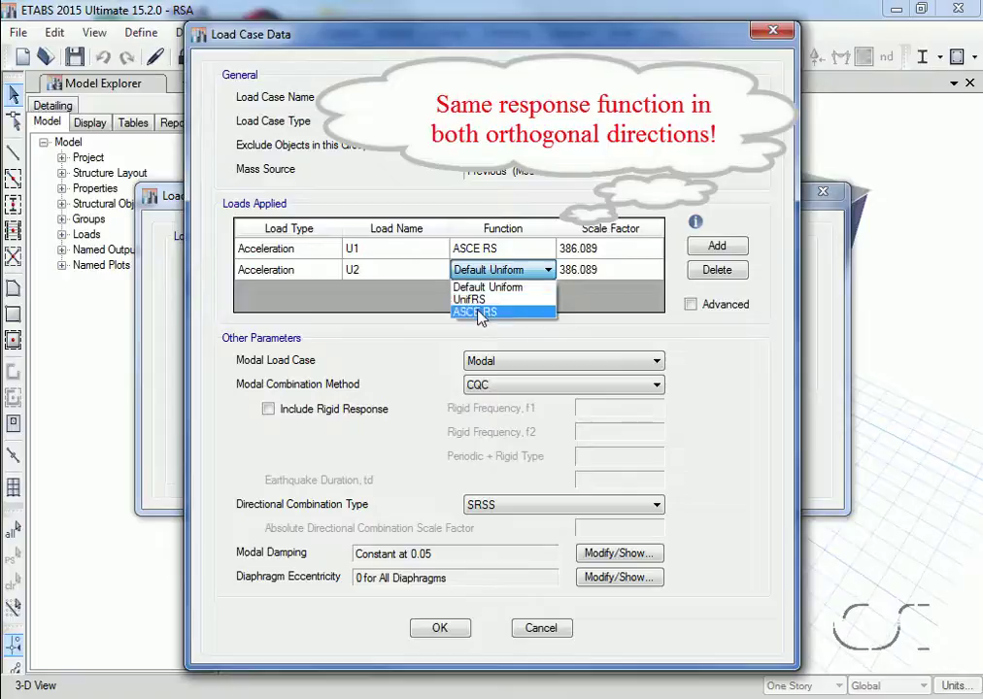
click(471, 307)
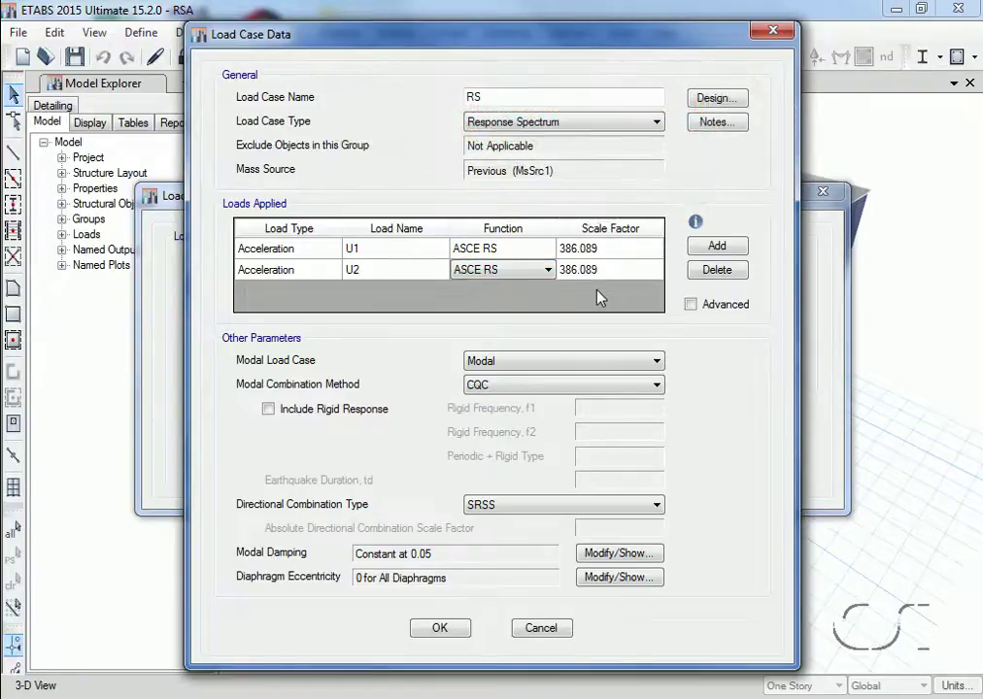
click(693, 309)
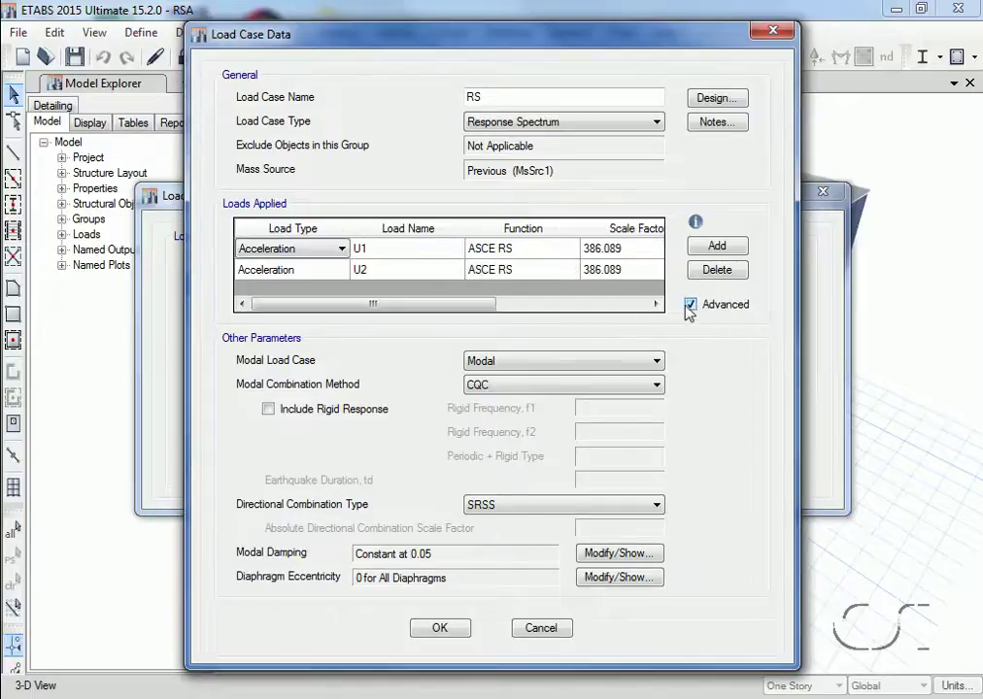
drag(482, 305, 641, 321)
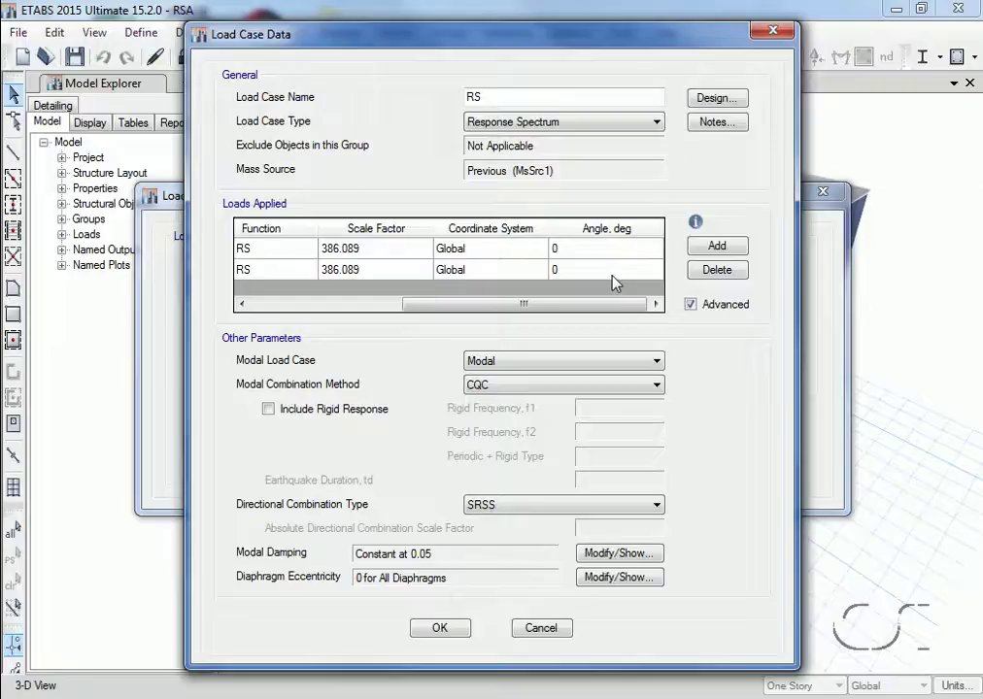
click(691, 306)
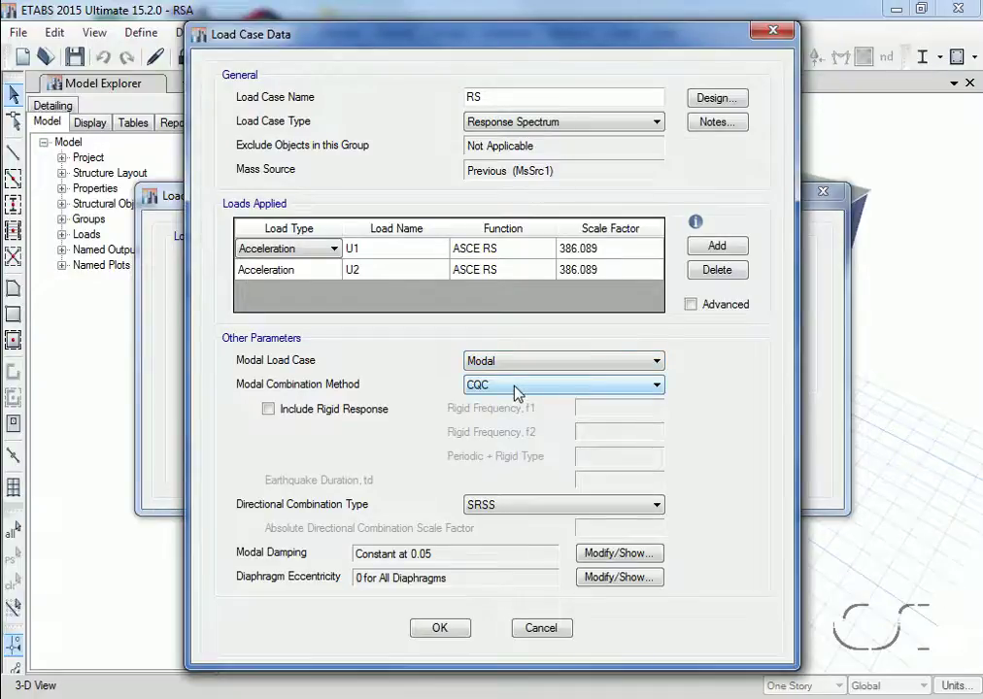
click(517, 388)
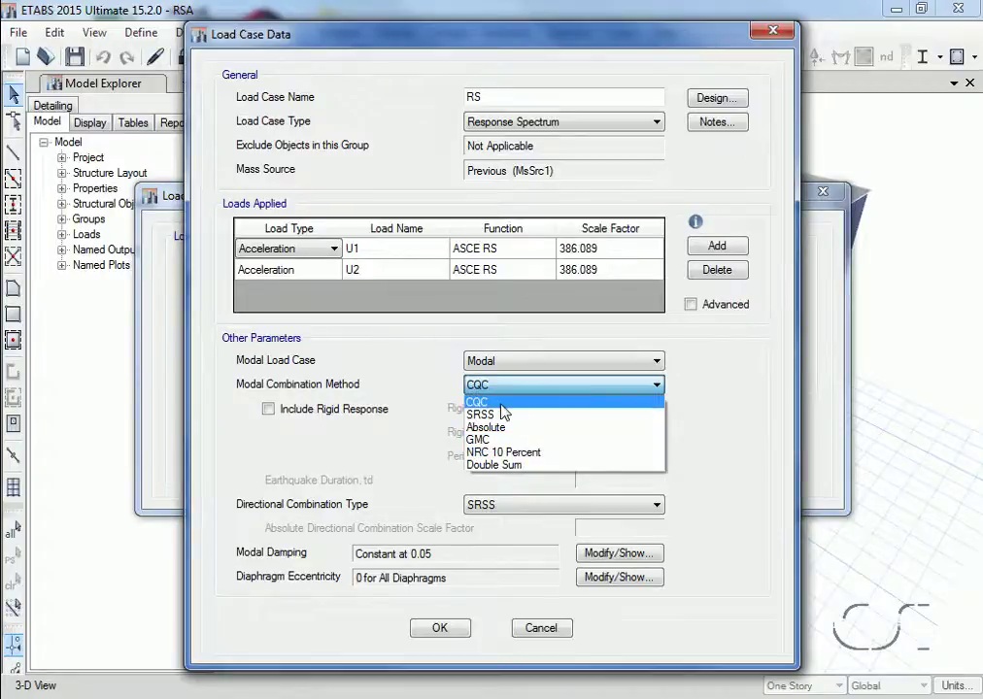
click(502, 405)
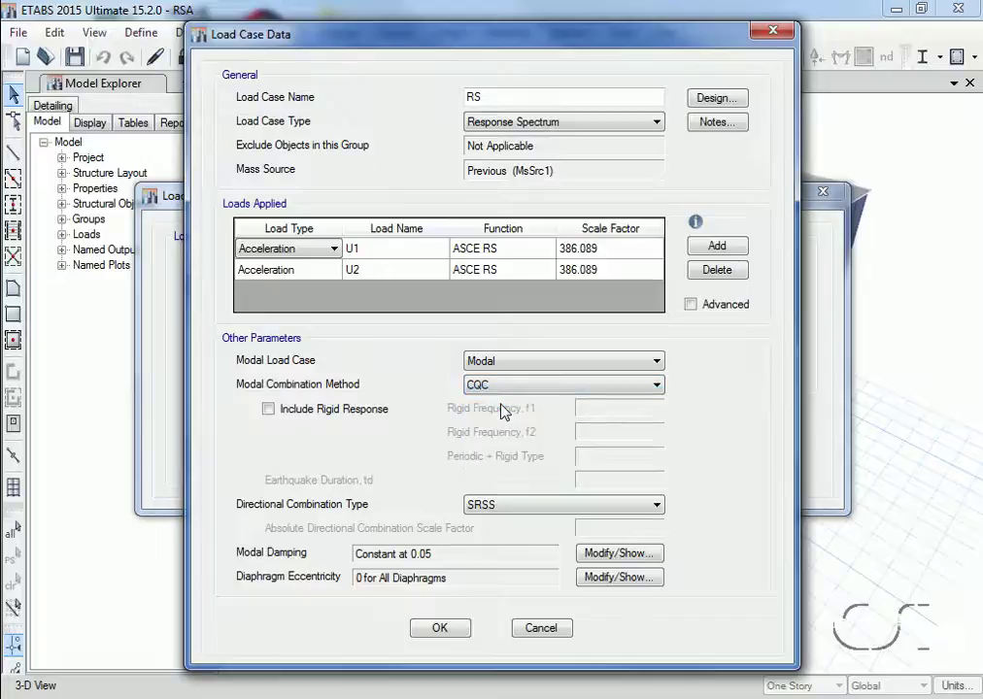
click(269, 410)
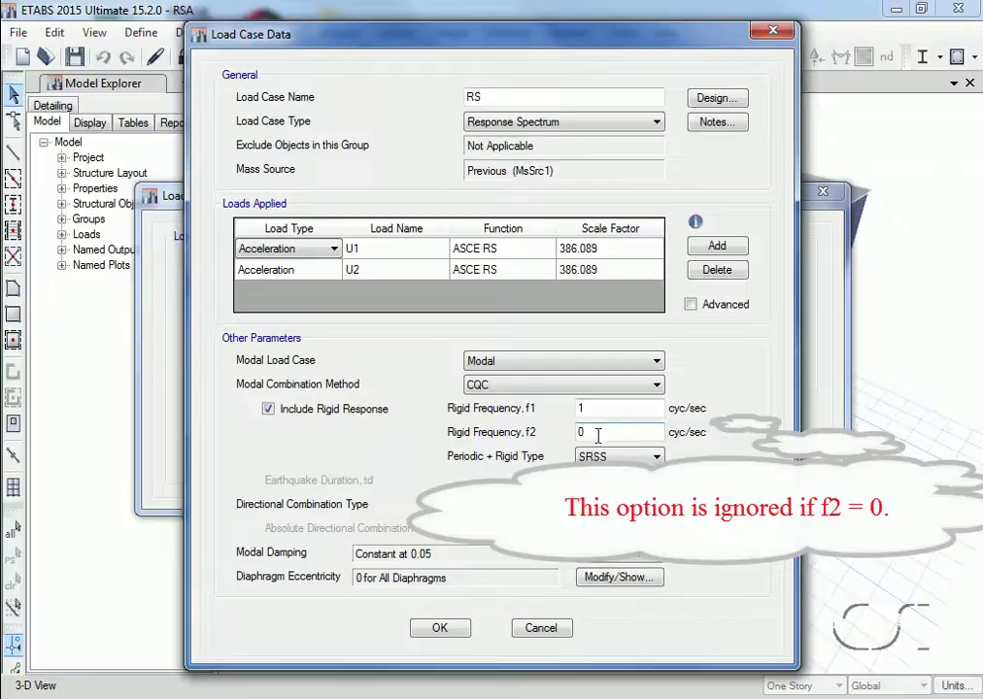
click(269, 410)
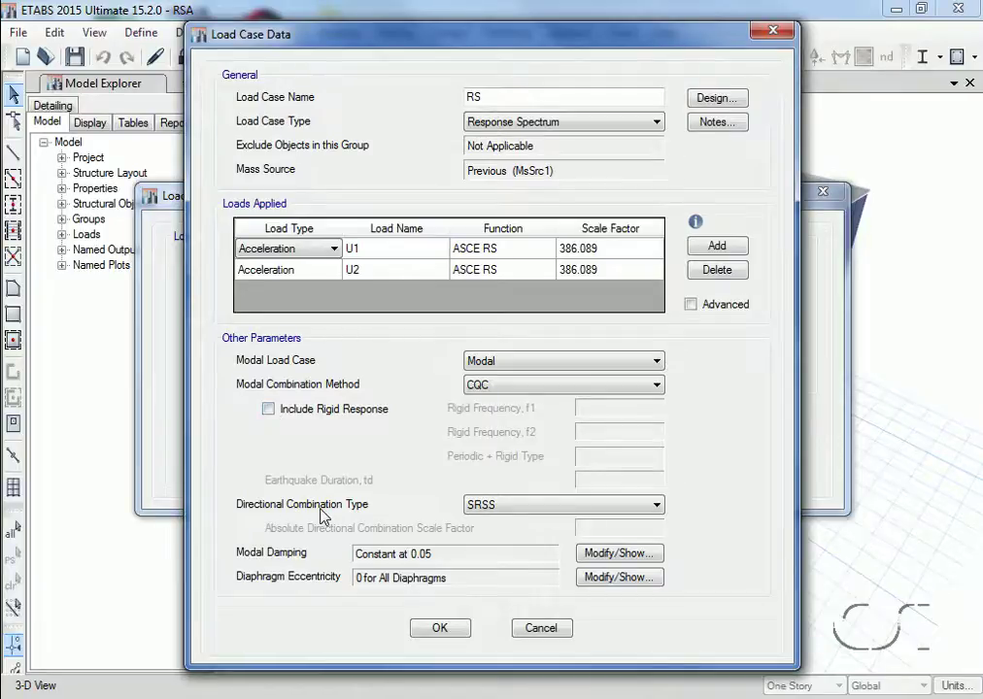
click(517, 512)
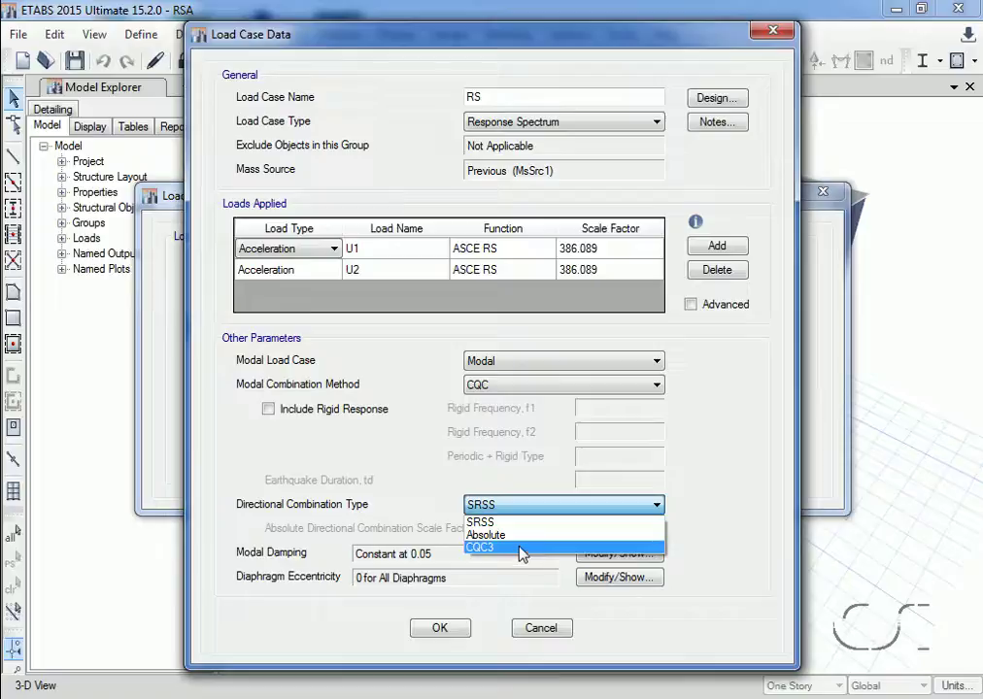
Leave the RS case's directional combination type as SRSS
click(503, 523)
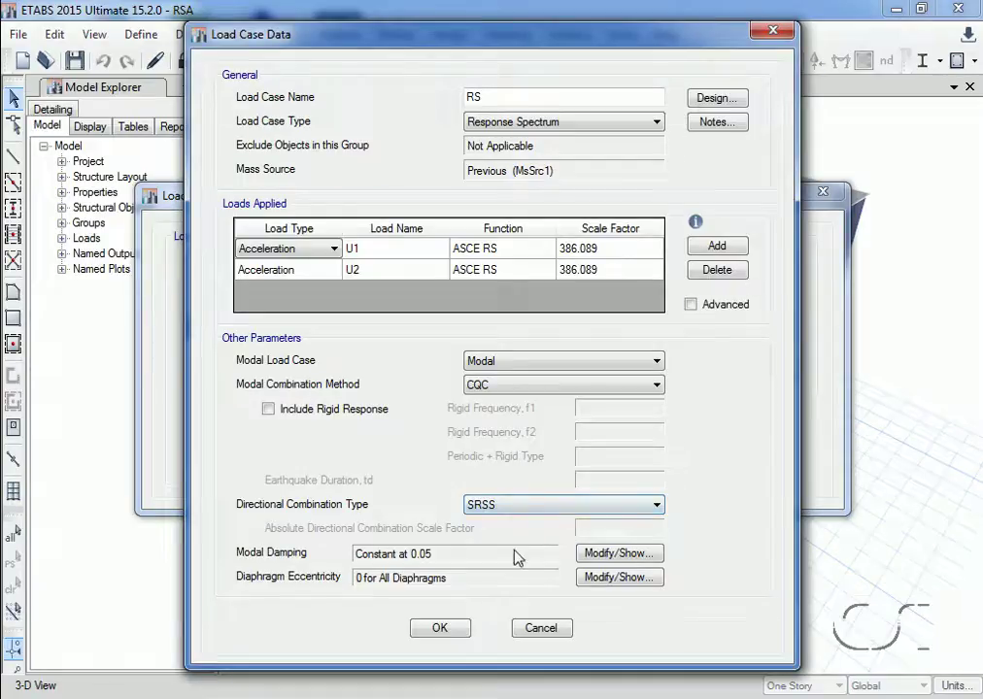
Accept constant 0.05 modal damping and set the diaphragm eccentricity ratio to 0.05
click(609, 562)
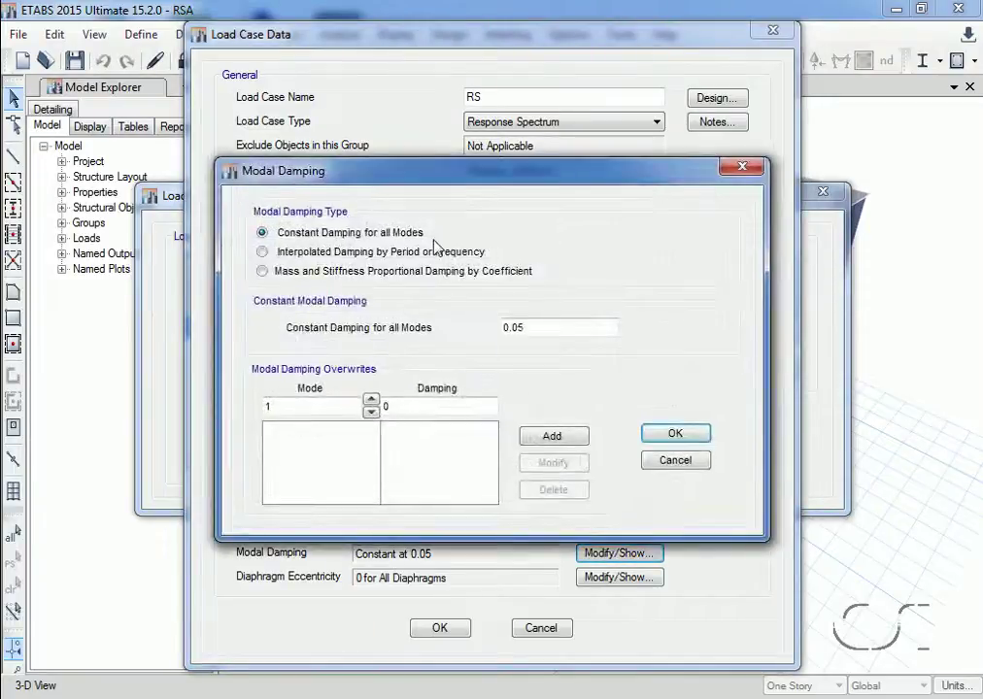
click(657, 434)
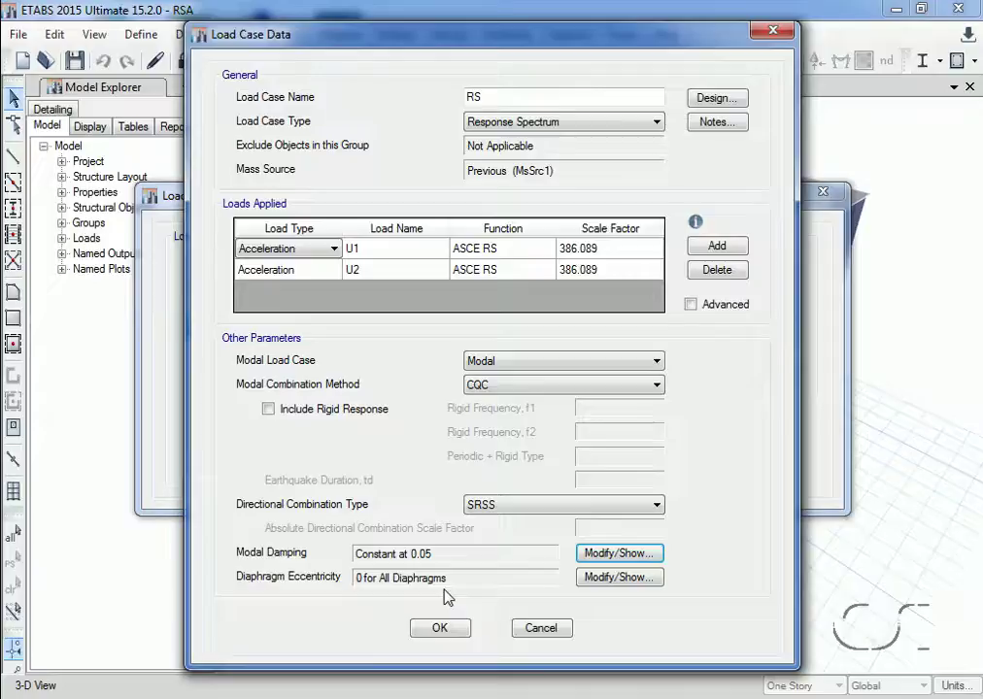
click(622, 579)
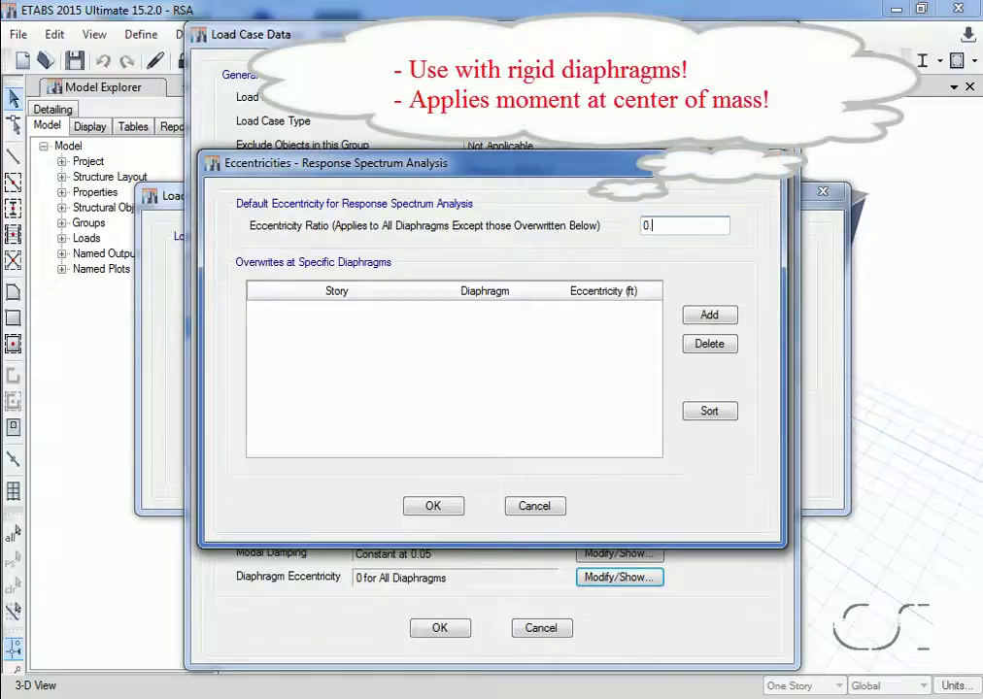
text(.05)
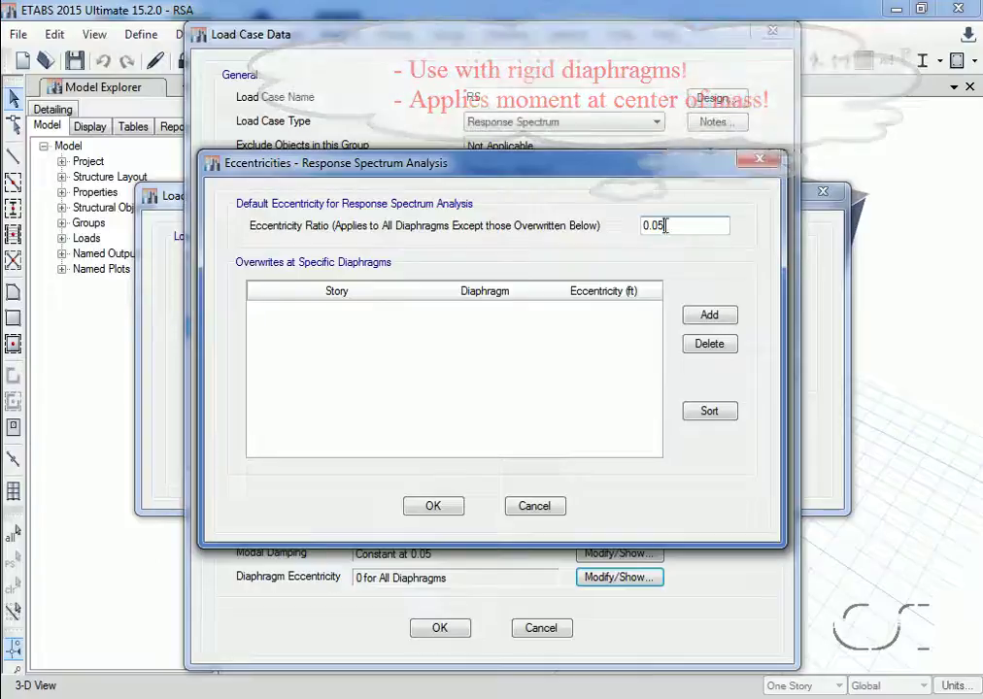
click(433, 507)
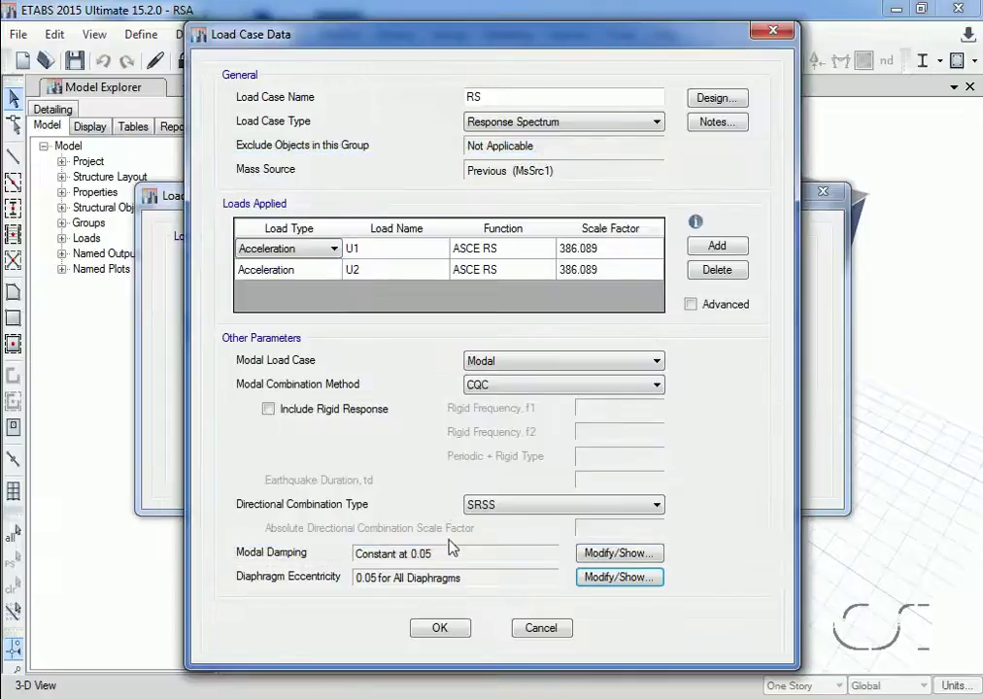
Save the RS load case and turn off extruded frames in the display options
click(441, 629)
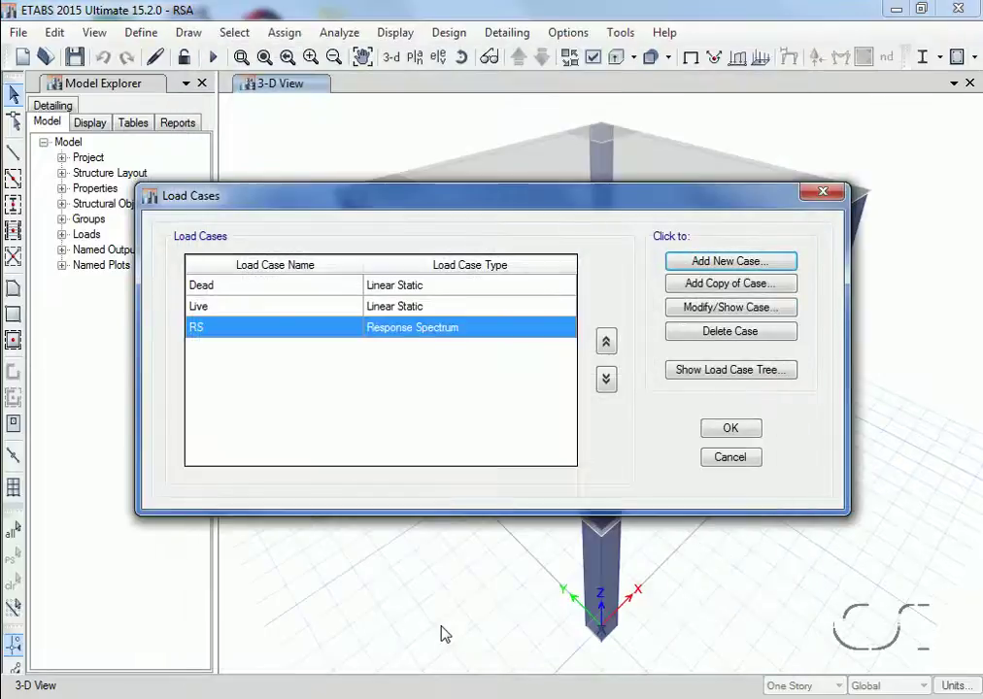
click(730, 430)
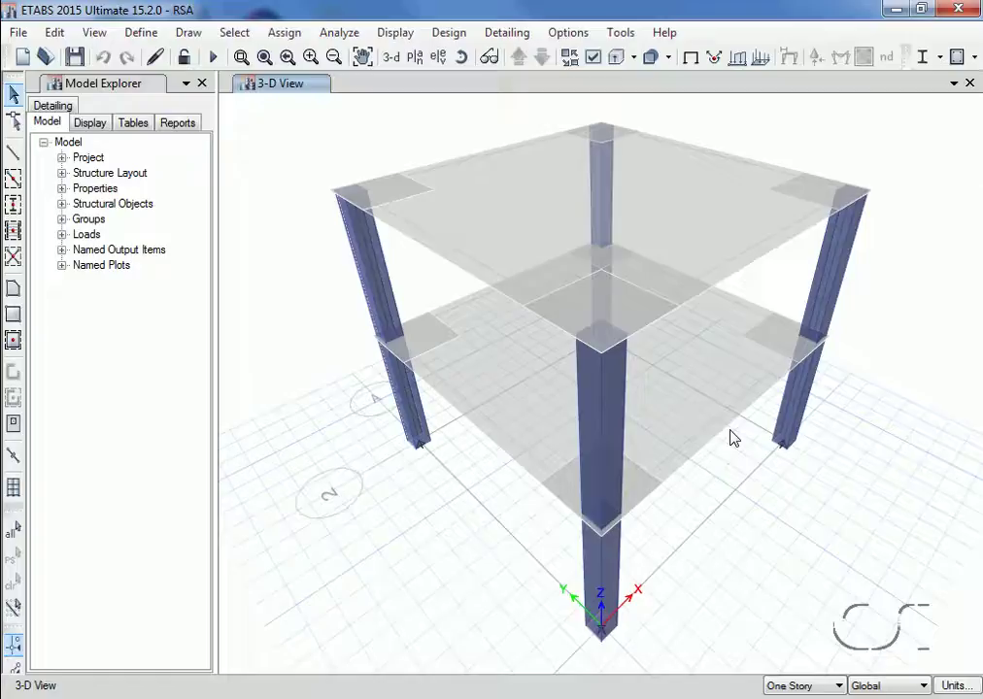
click(593, 56)
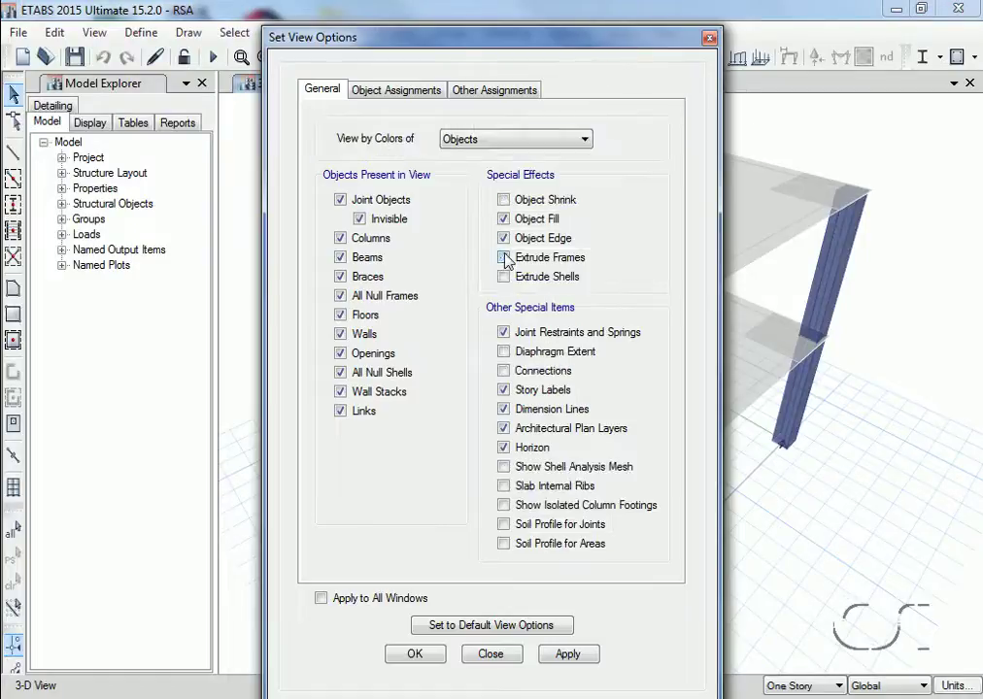
click(504, 257)
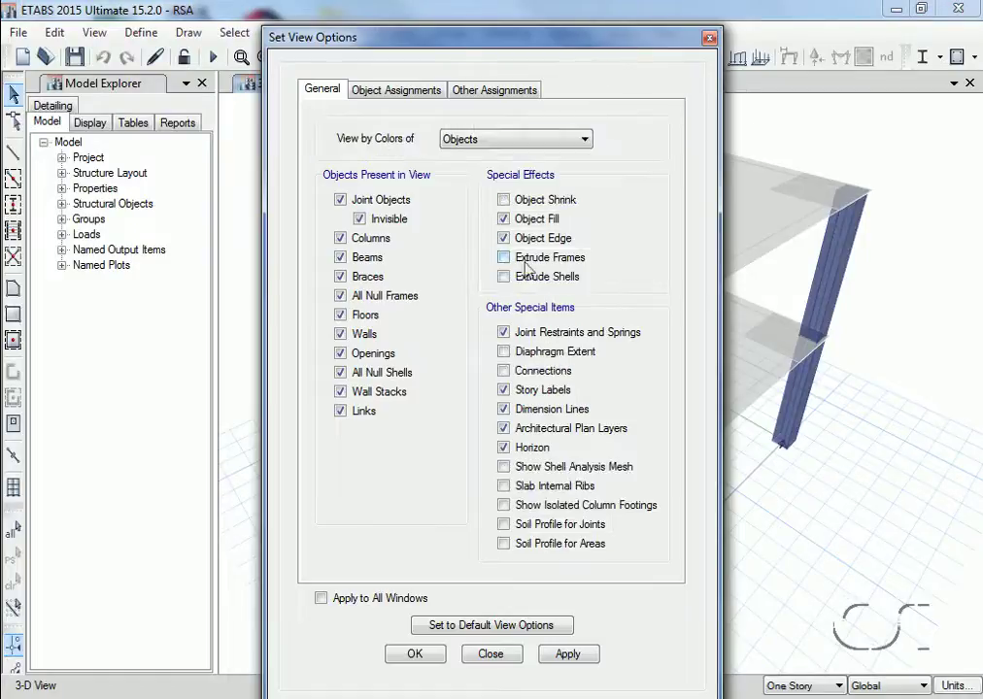
click(414, 654)
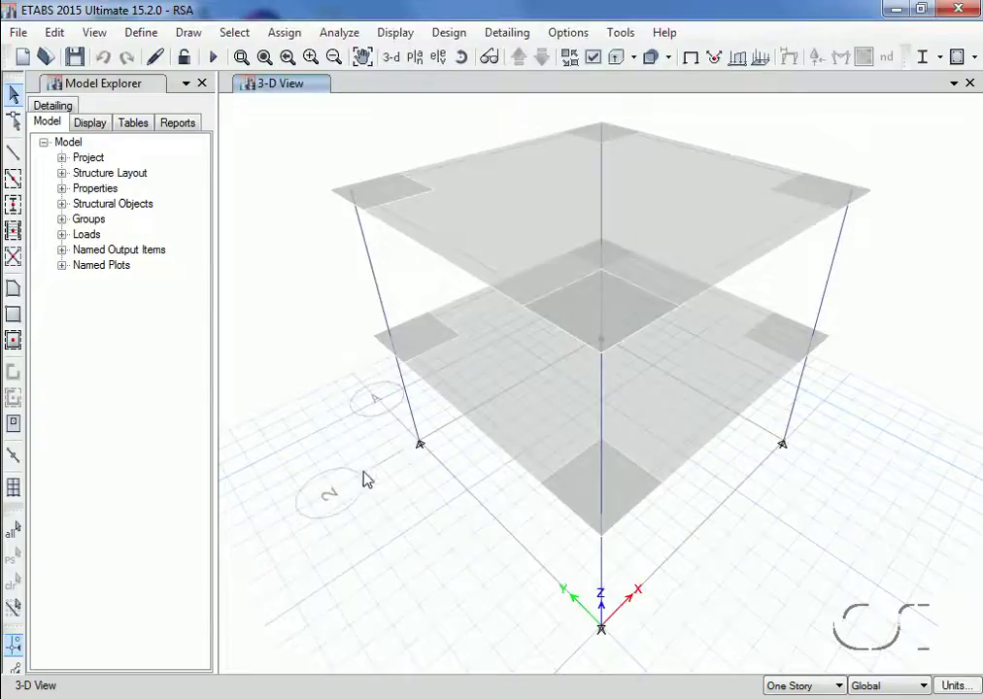
Set the Dead and Live cases to Do Not Run, then run the Modal and RS analysis
click(339, 34)
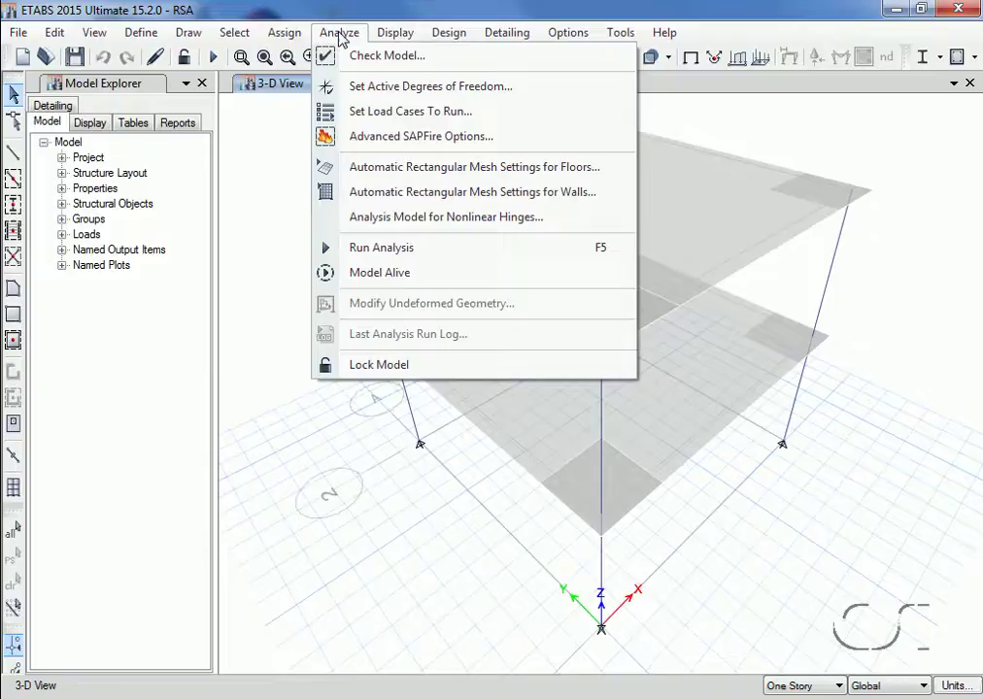
click(412, 112)
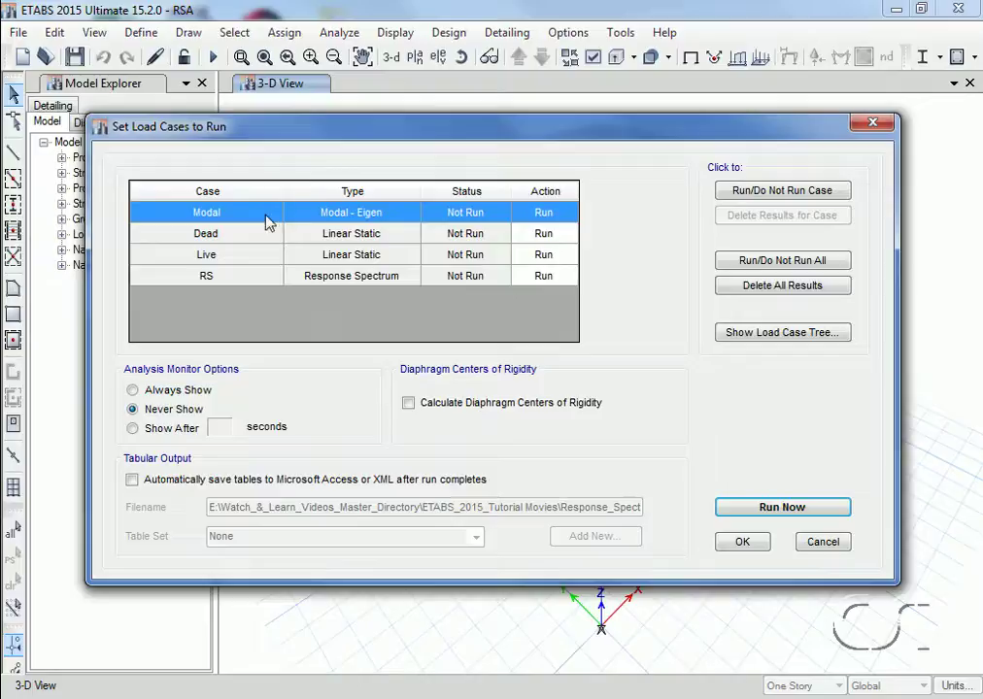
click(245, 236)
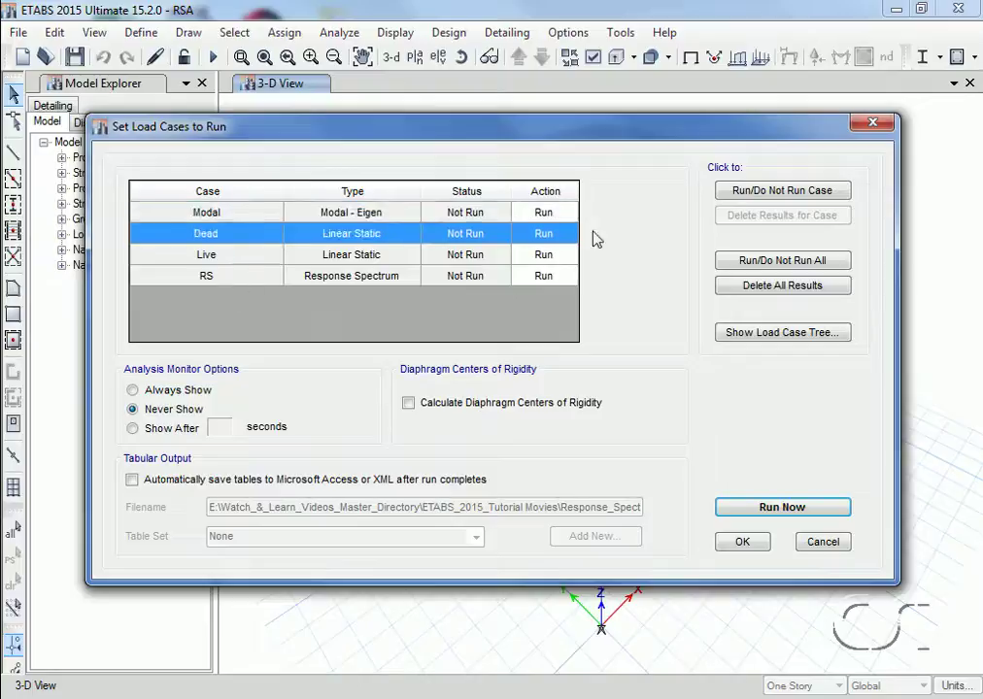
click(738, 192)
click(312, 258)
click(741, 194)
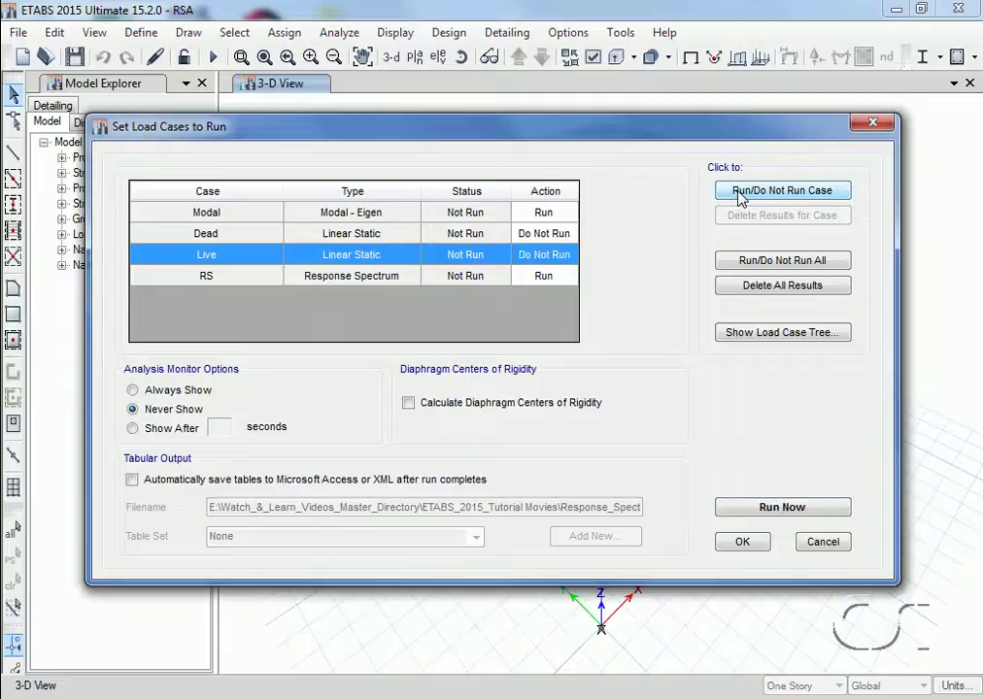
click(773, 512)
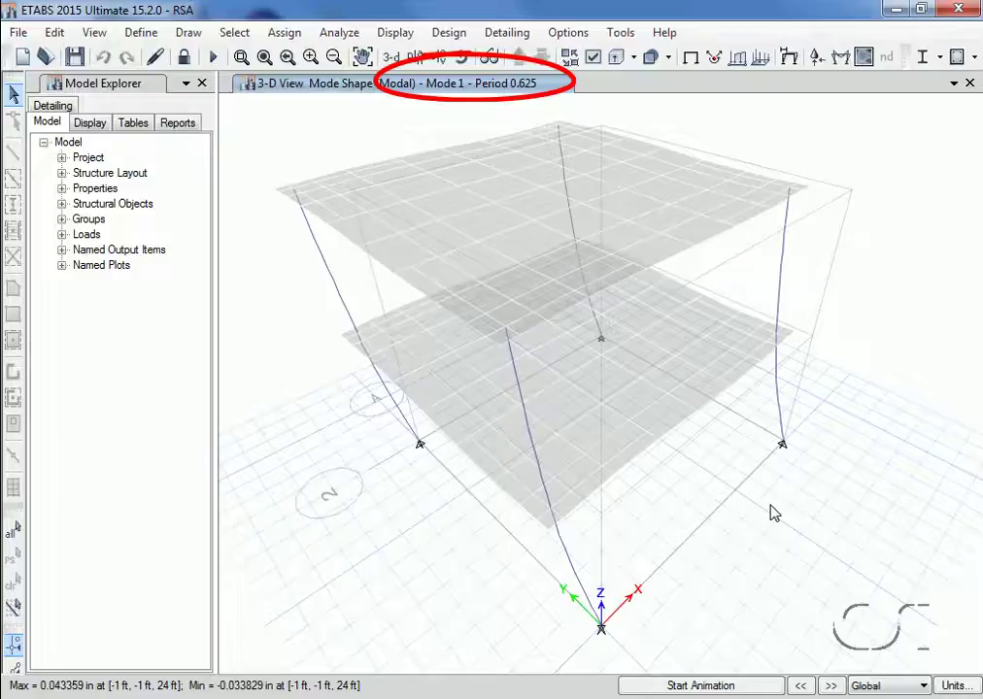
click(830, 686)
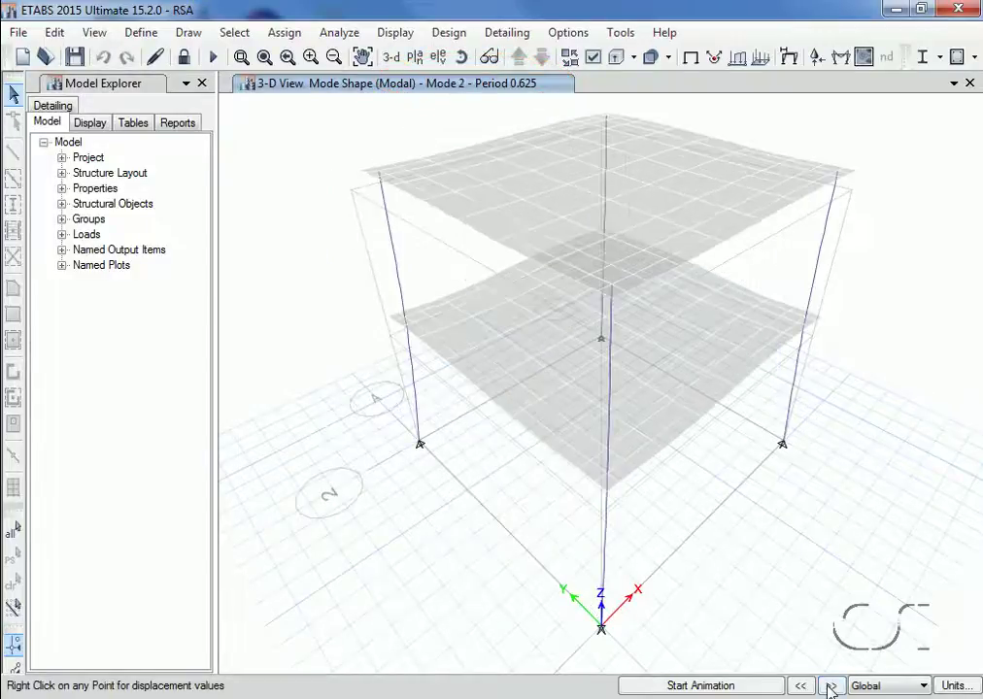
click(830, 686)
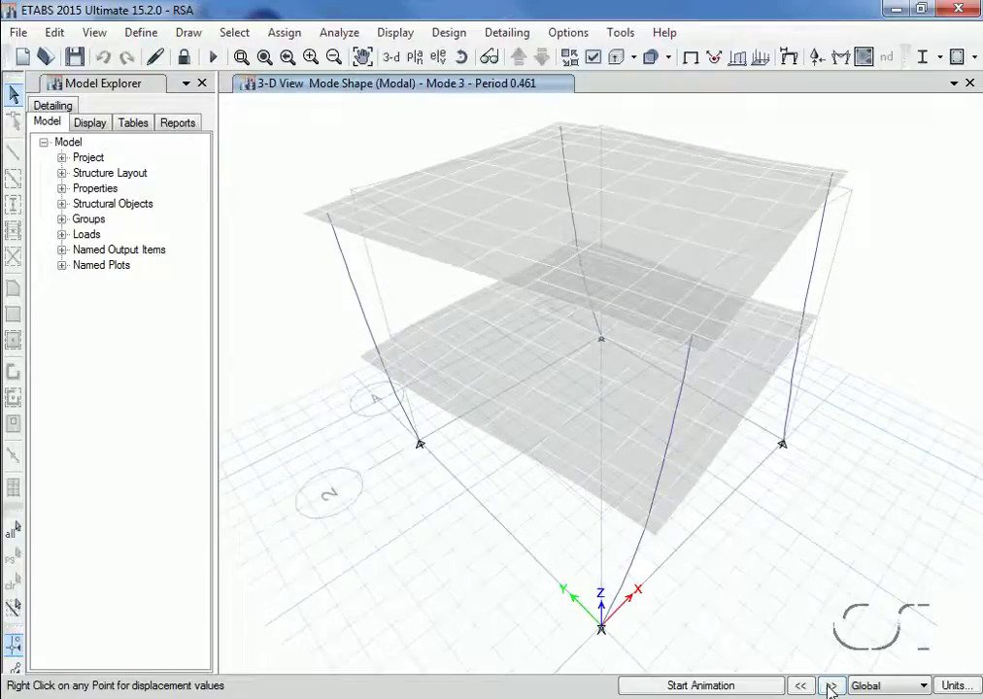
click(831, 687)
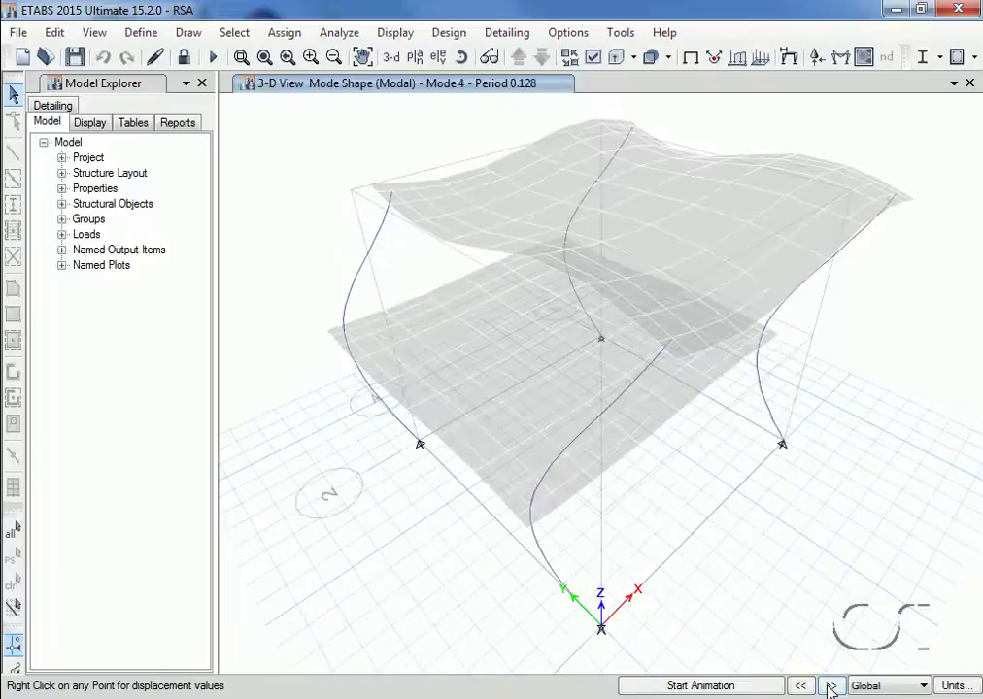
click(830, 686)
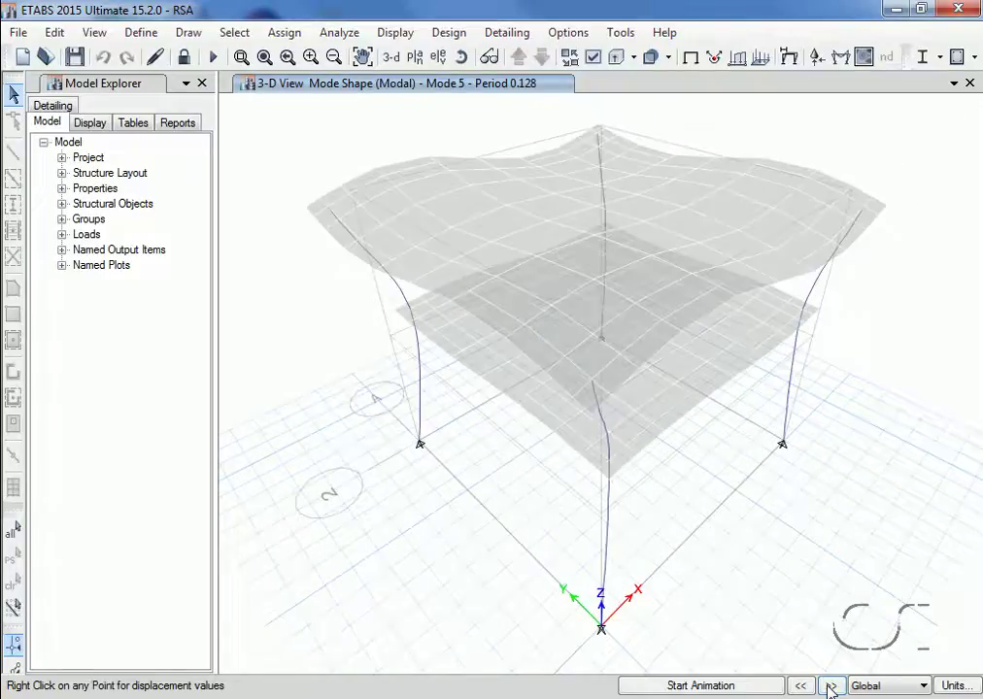
click(830, 686)
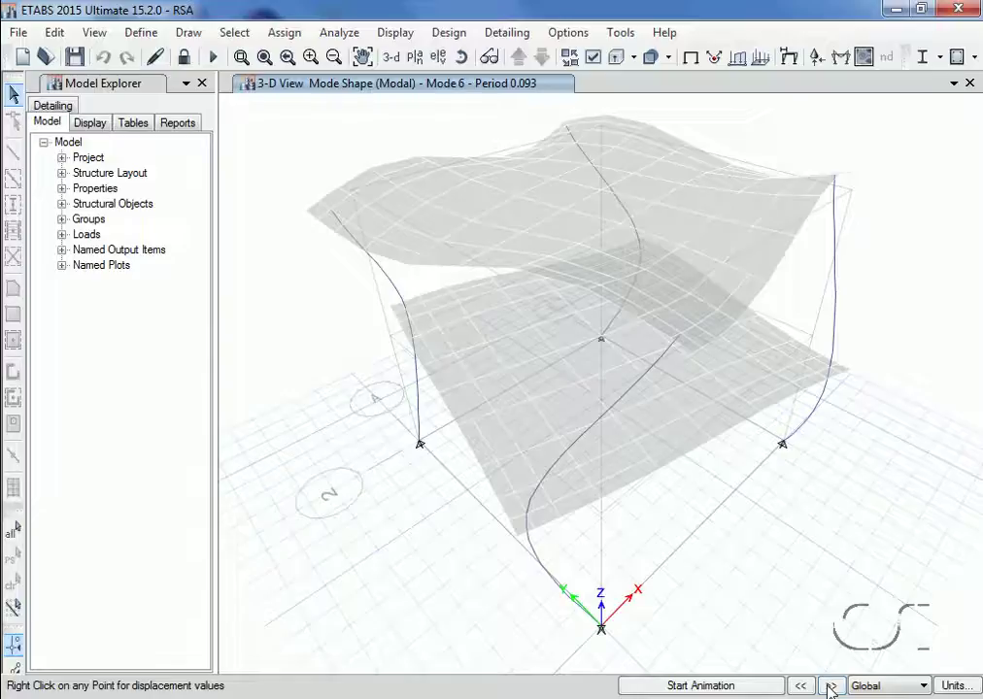
click(830, 687)
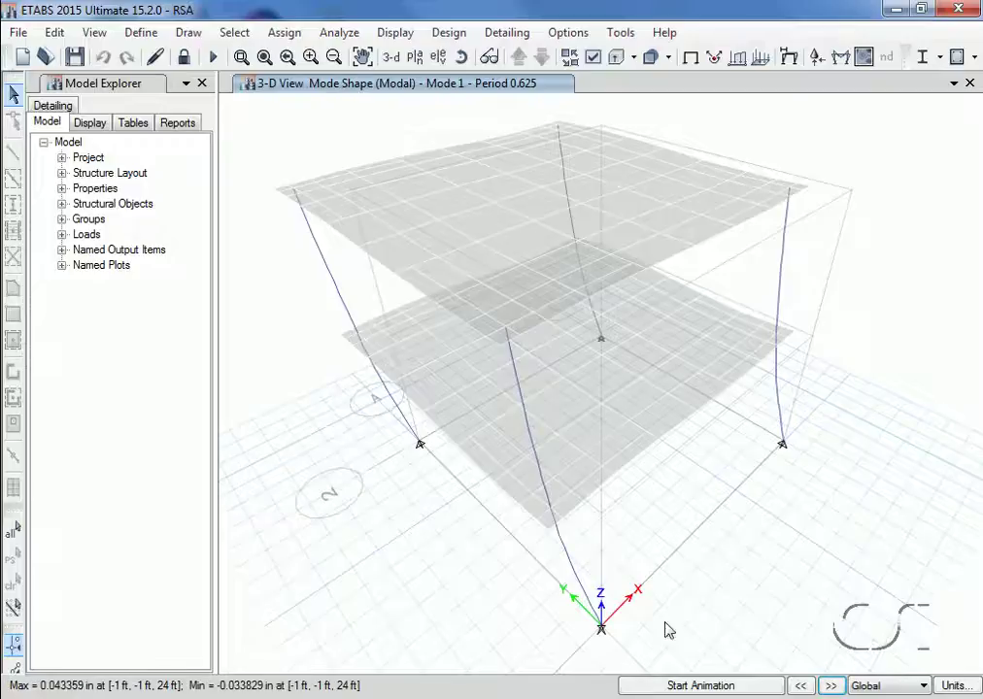
Display the deformed shape for the RS case, with maximum displacement 4.020628 in
click(395, 33)
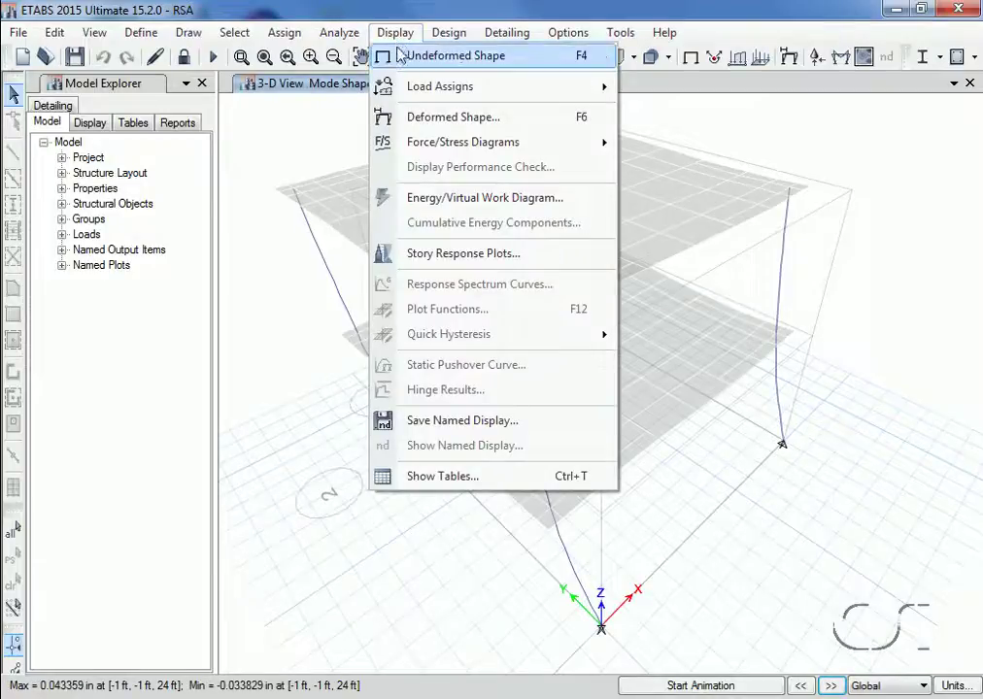
click(405, 116)
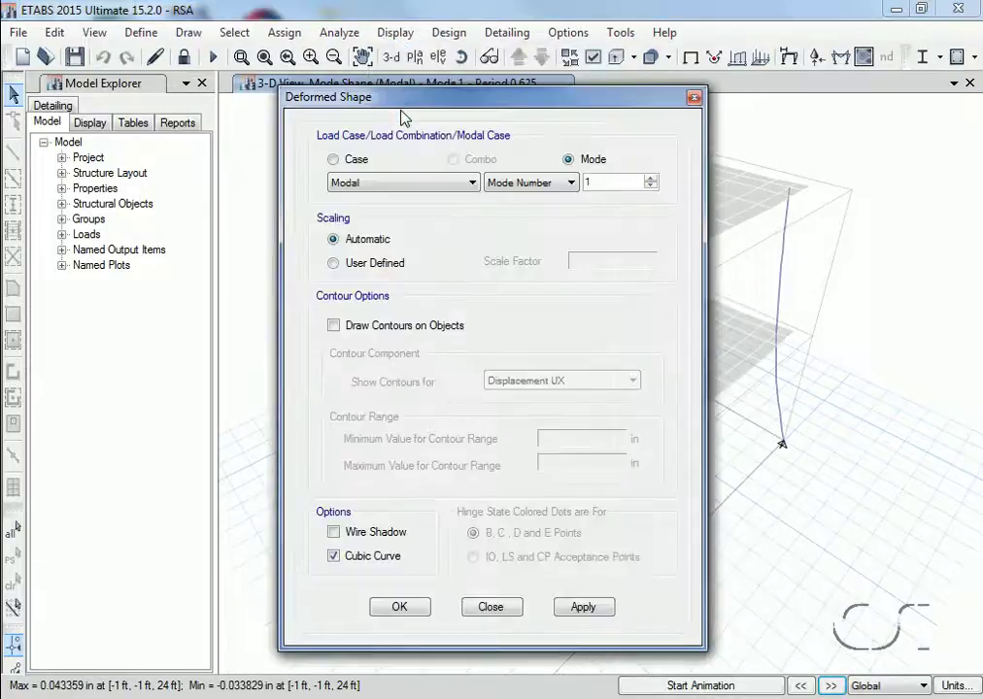
click(356, 160)
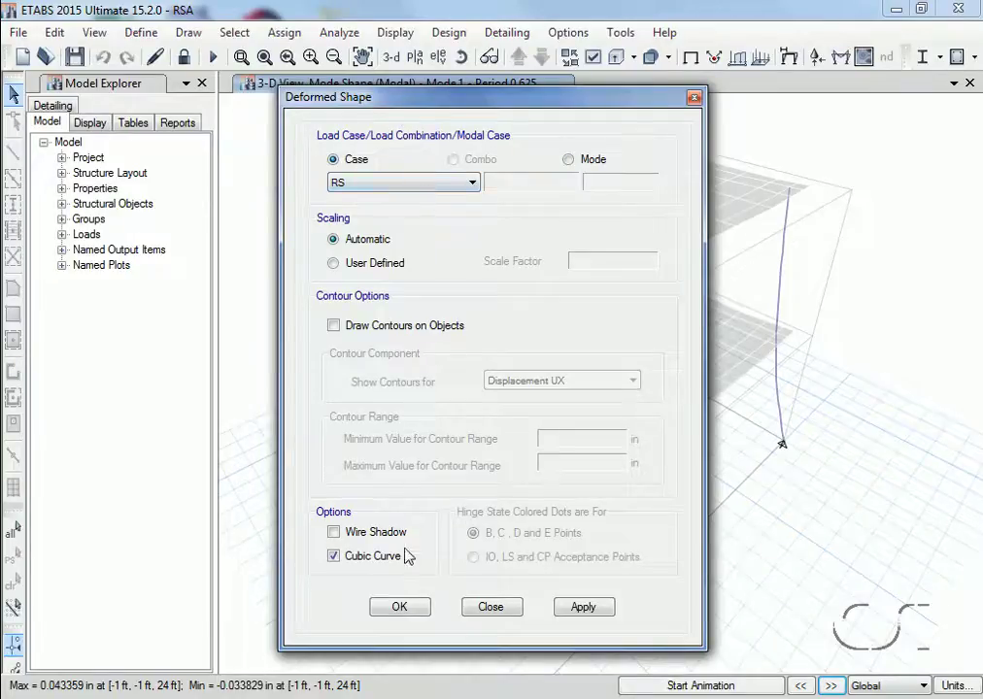
click(409, 610)
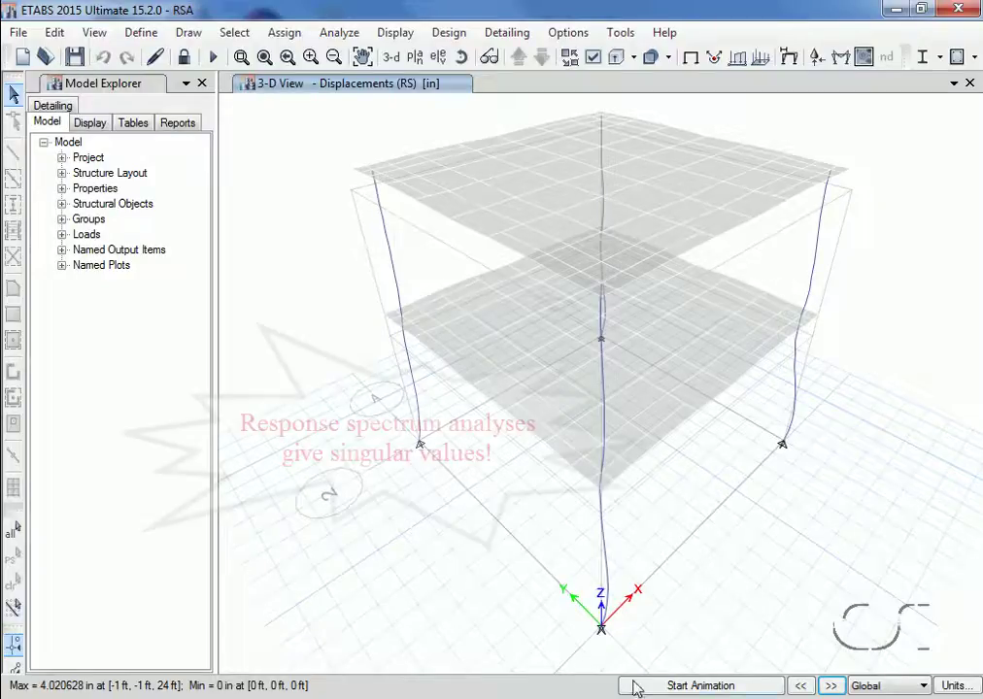
Animate the RS deformed shape, then stop the animation
click(672, 685)
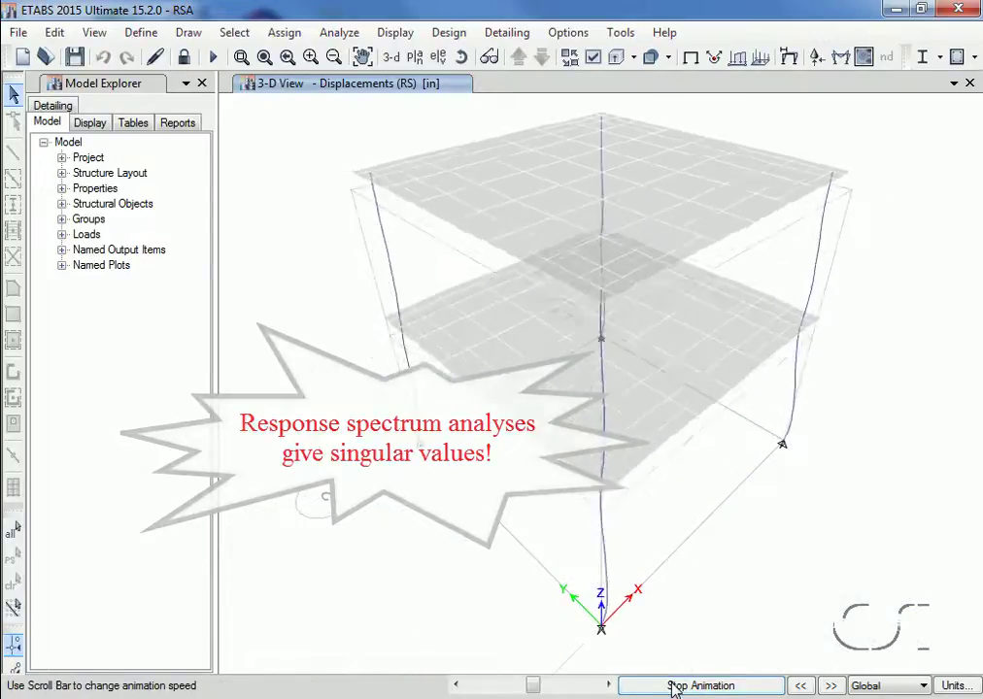
click(672, 686)
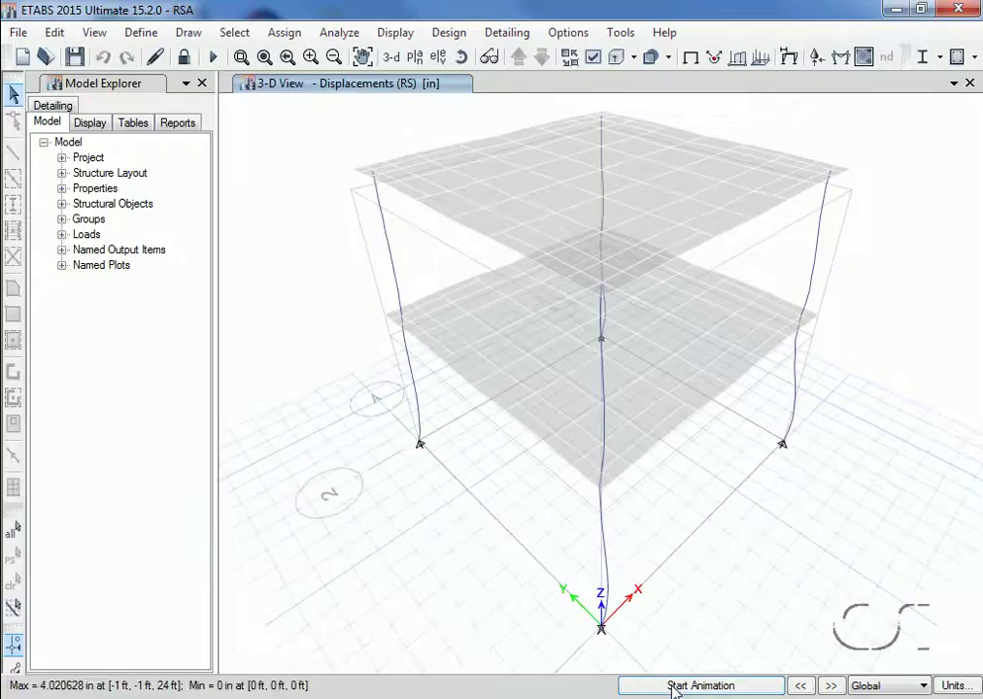
click(394, 33)
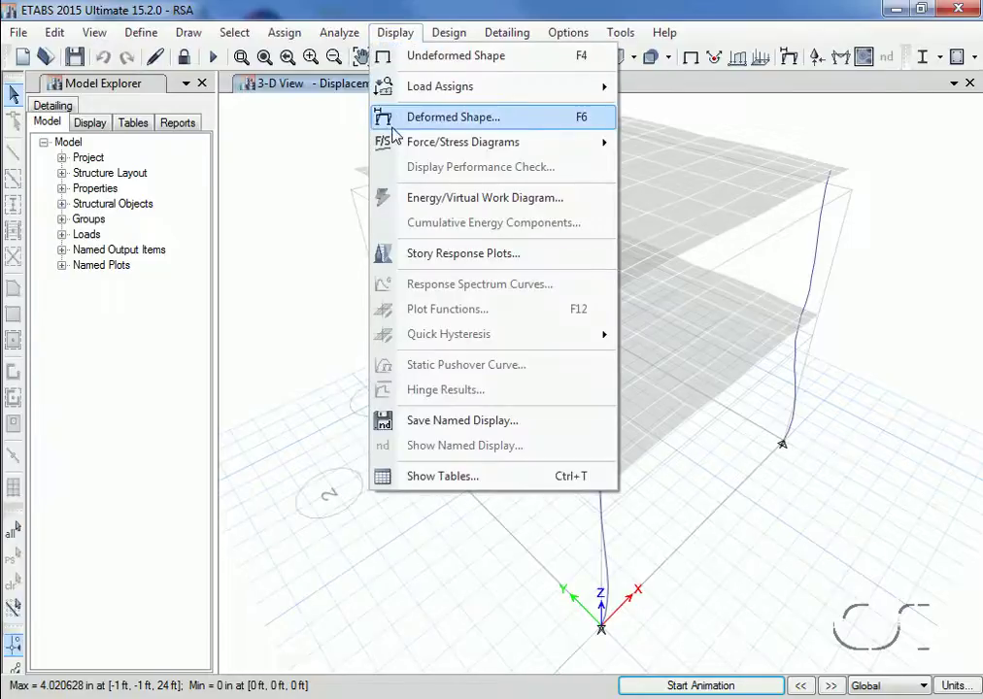
Plot RS reactions as Fx and Fy arrows, showing 39.74 kip at each column base
mouse_move(495, 150)
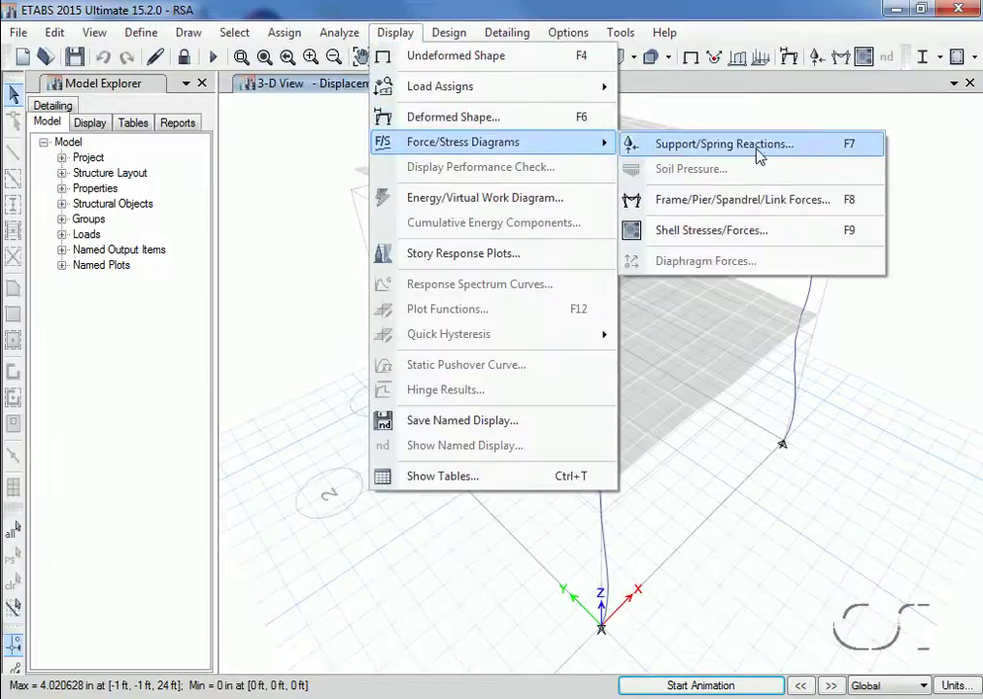
click(689, 146)
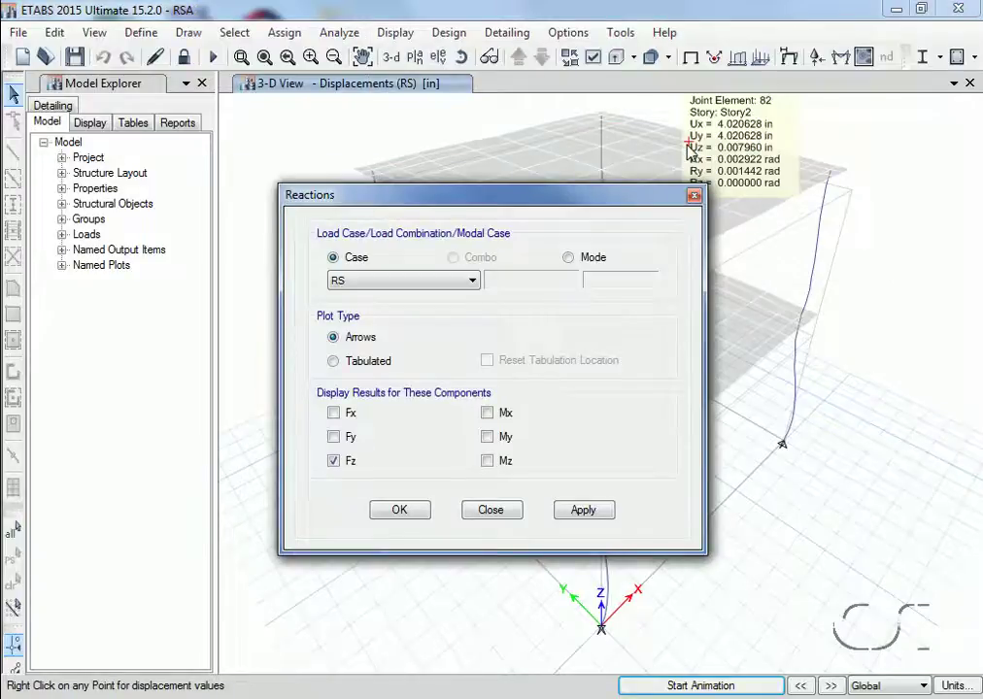
click(333, 415)
click(333, 437)
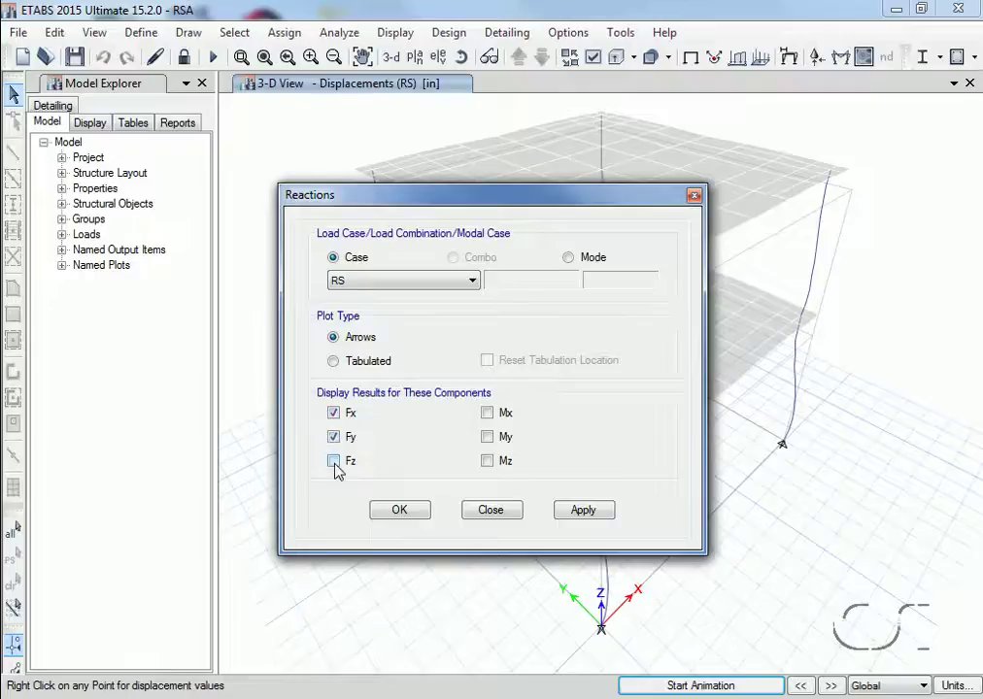
click(399, 511)
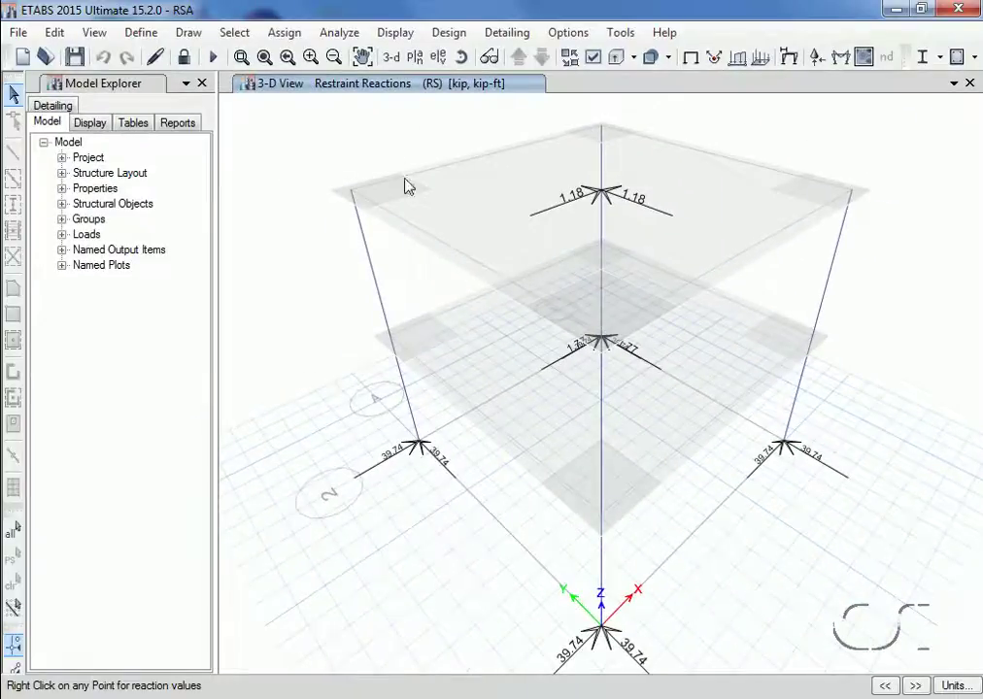
click(393, 32)
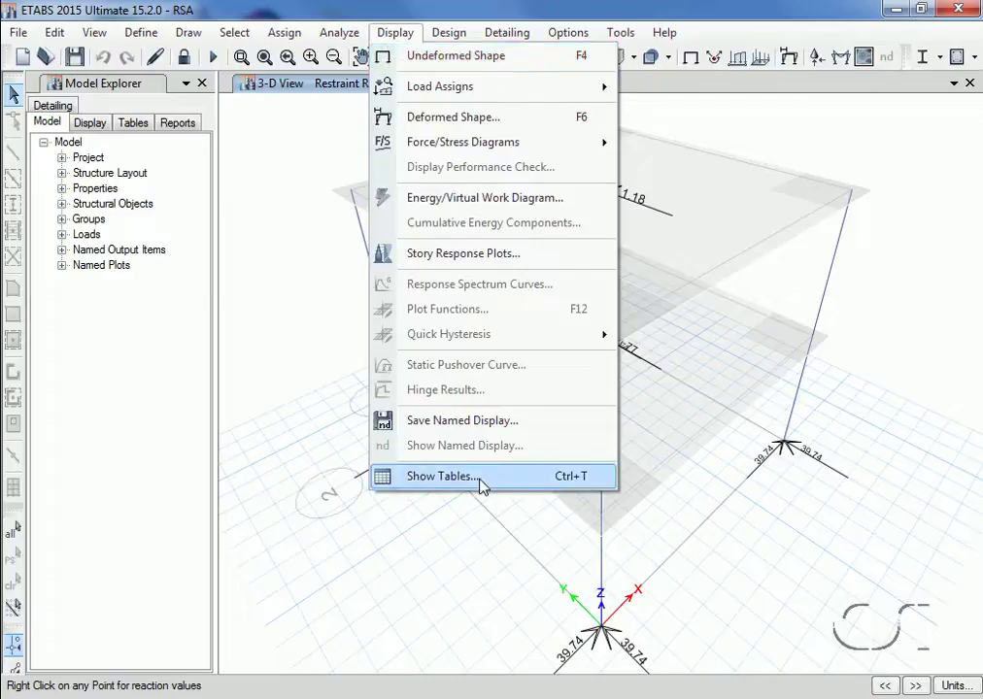
Show the Joint Displacements table for RS Max, where Story2 UX and UY are 4.020628 in
click(442, 476)
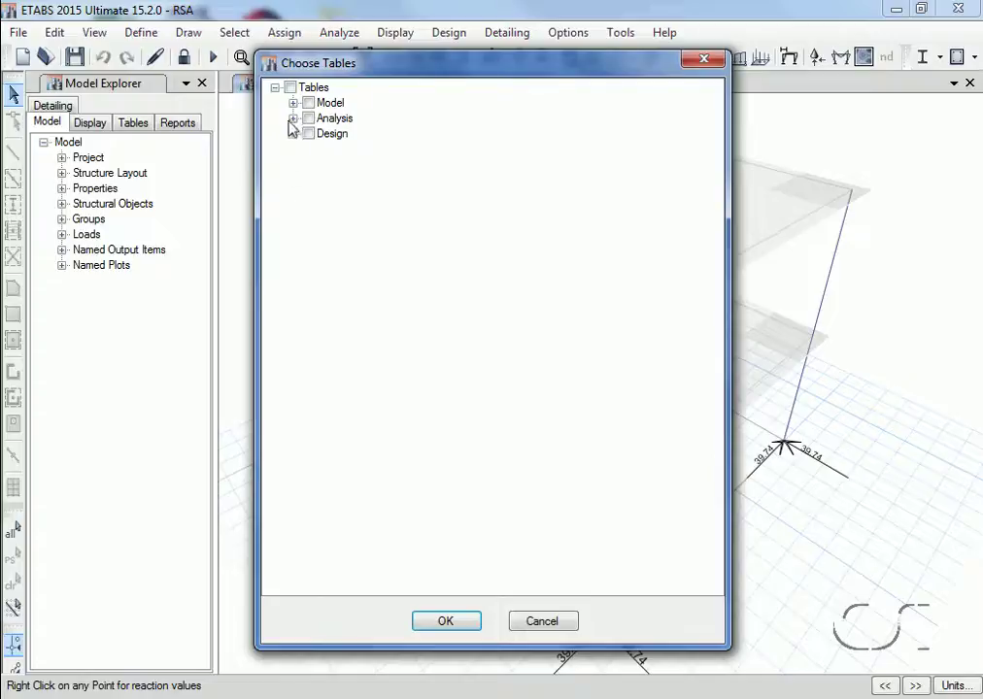
click(293, 118)
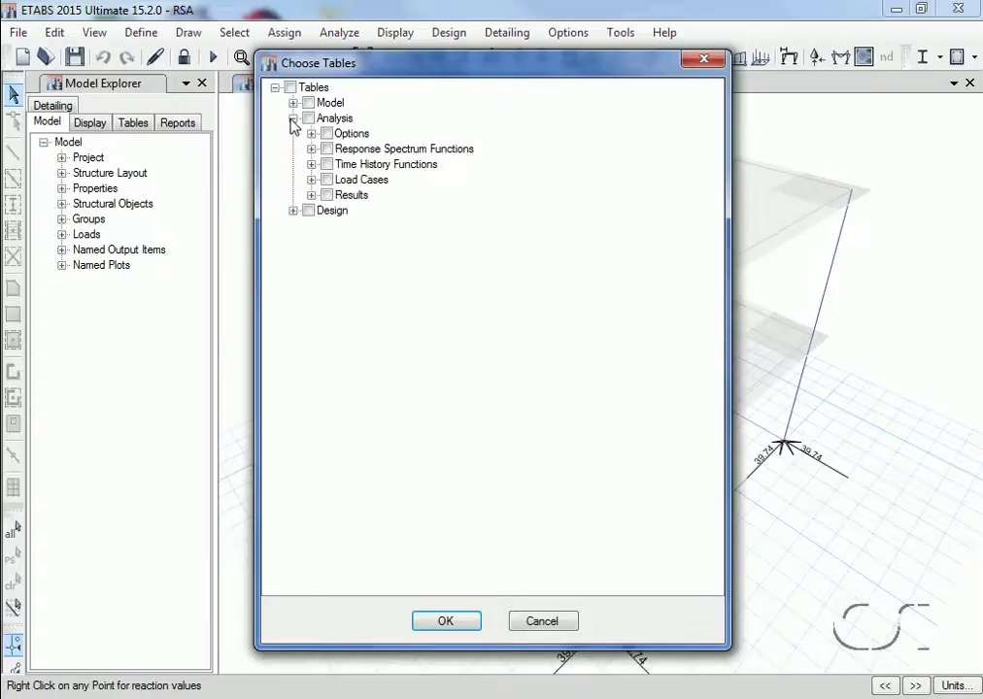
click(311, 196)
click(330, 210)
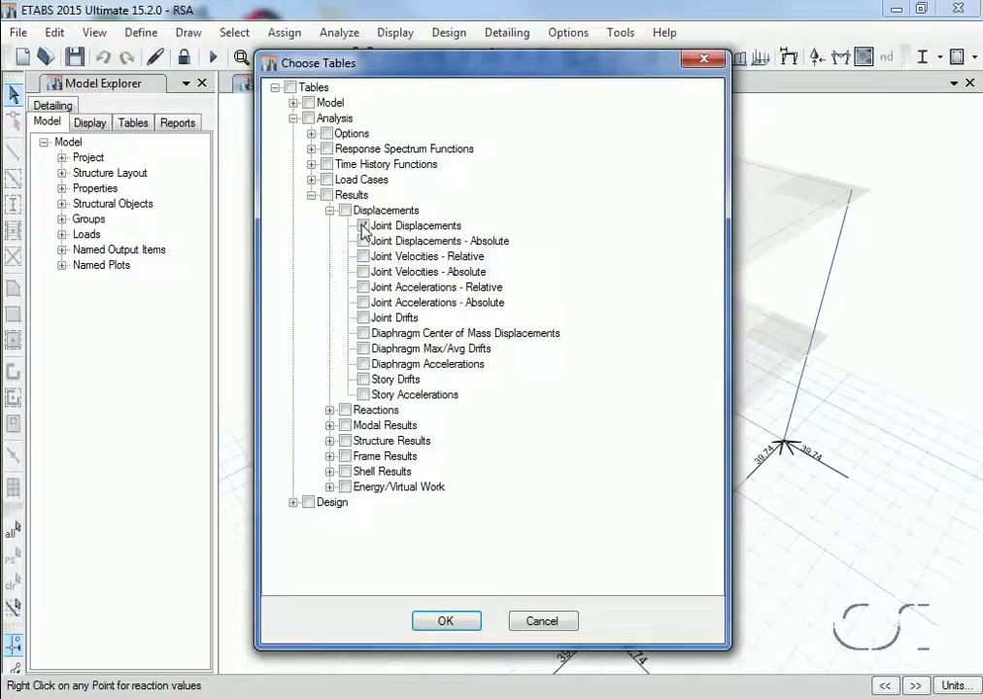
click(363, 226)
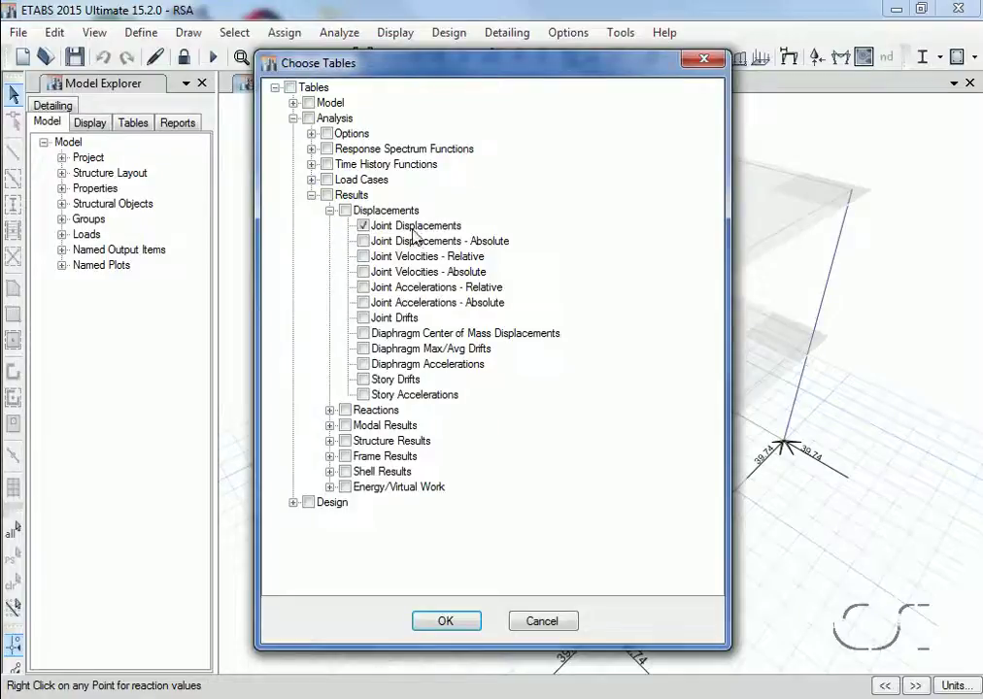
click(438, 621)
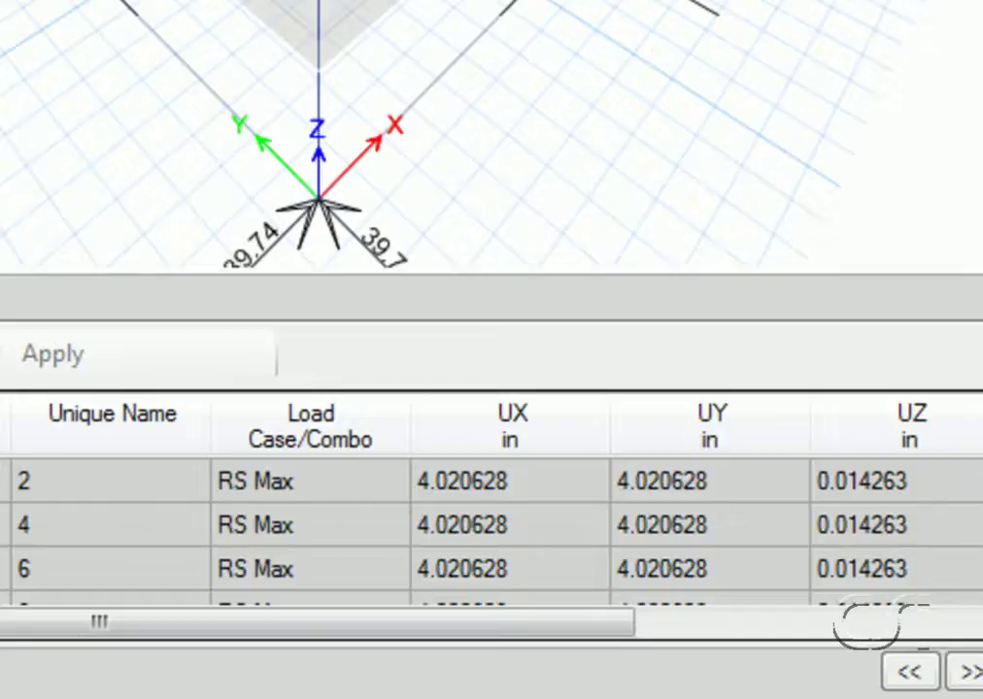
scroll(486, 525, down, 10)
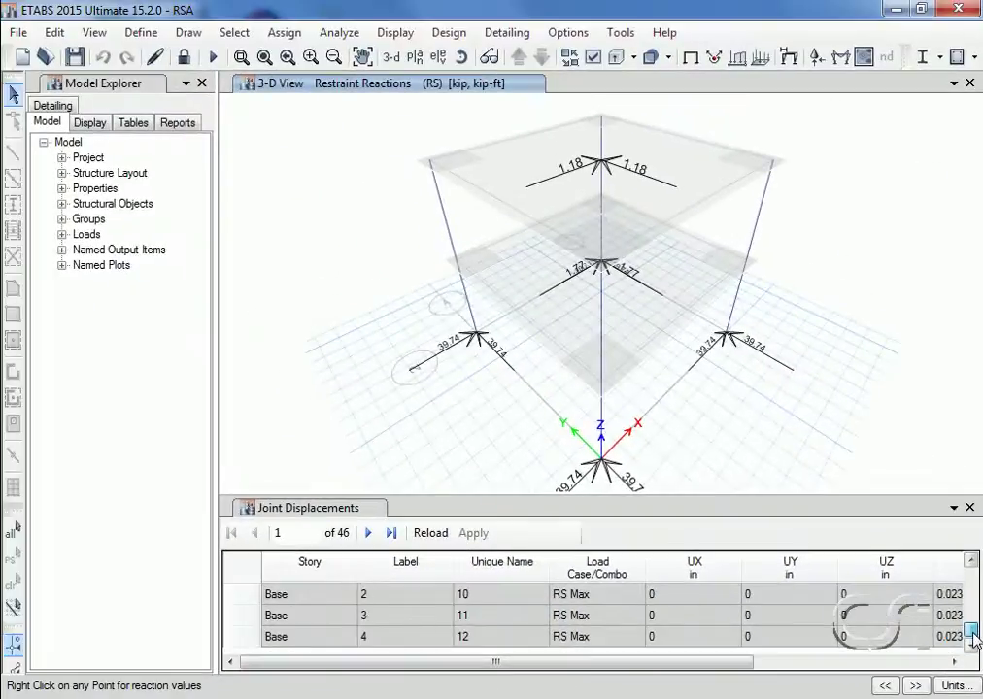
drag(971, 643, 976, 580)
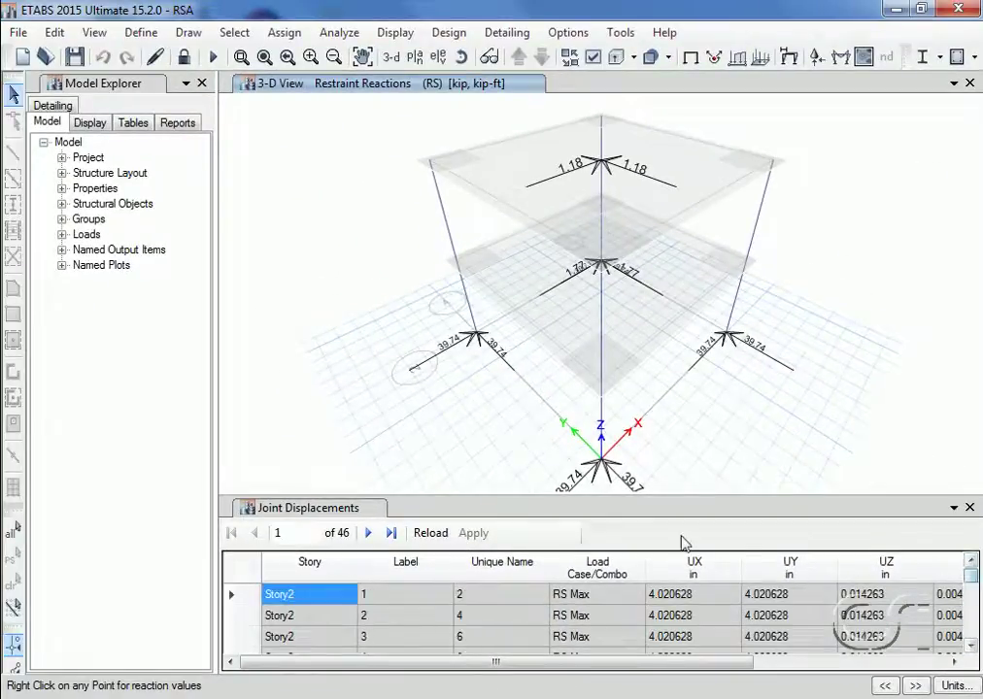
Add the Diaphragm Accelerations table: RS Max Story2 UX/UY 413.89 in/sec², Story1 297.823
click(395, 35)
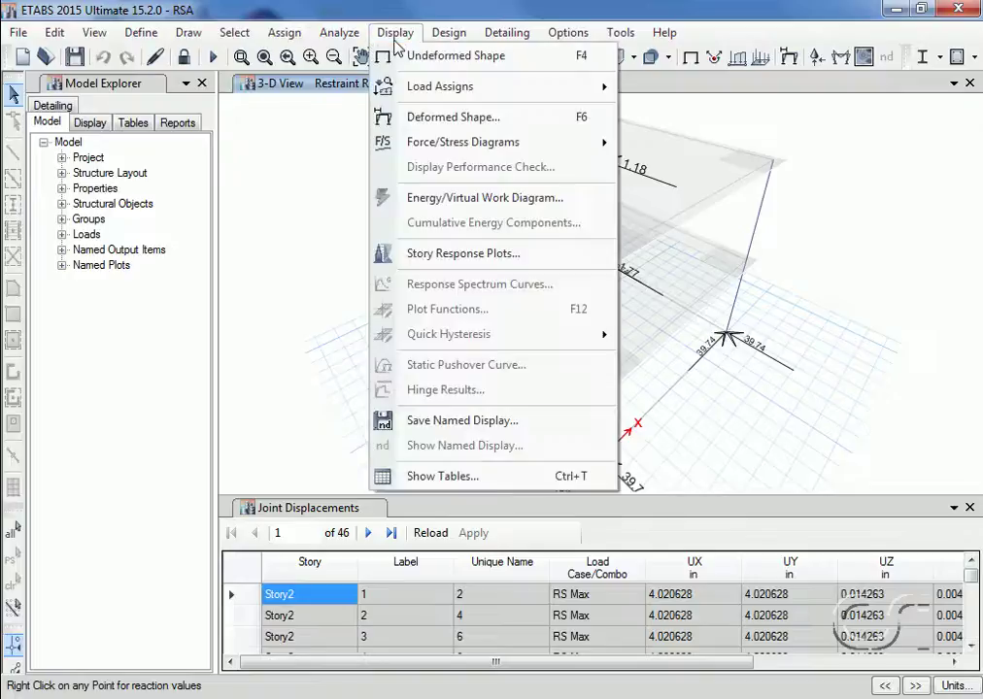
click(417, 478)
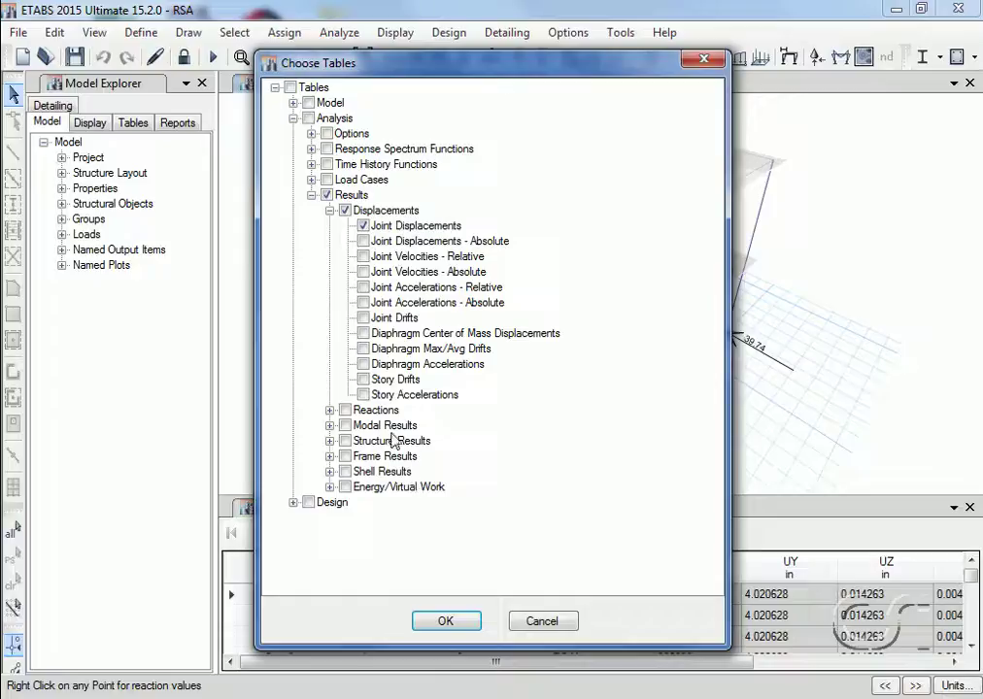
click(363, 364)
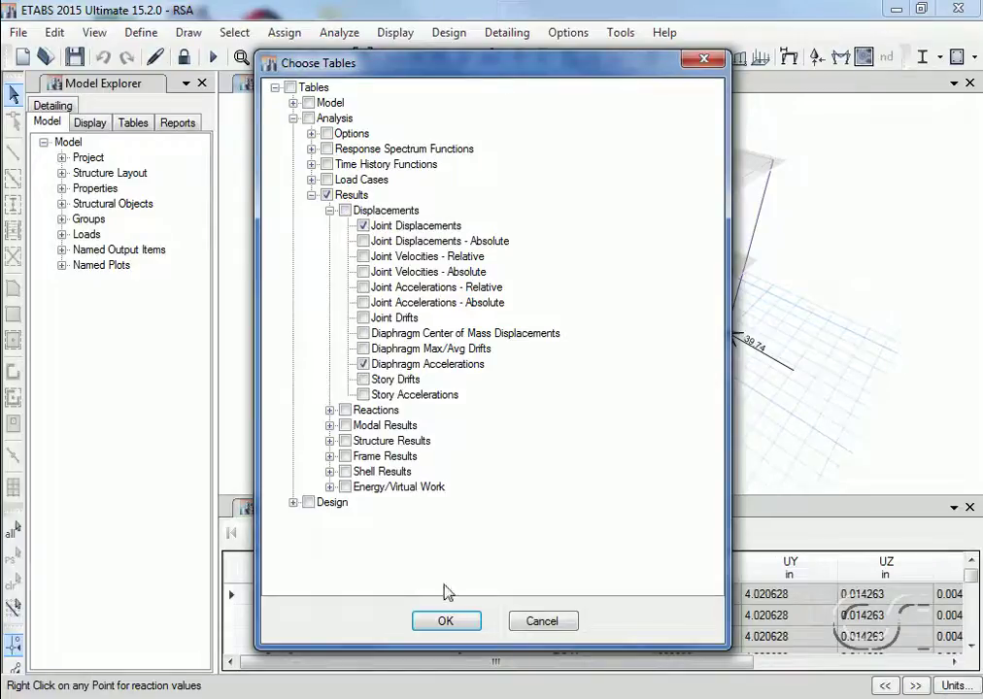
click(446, 622)
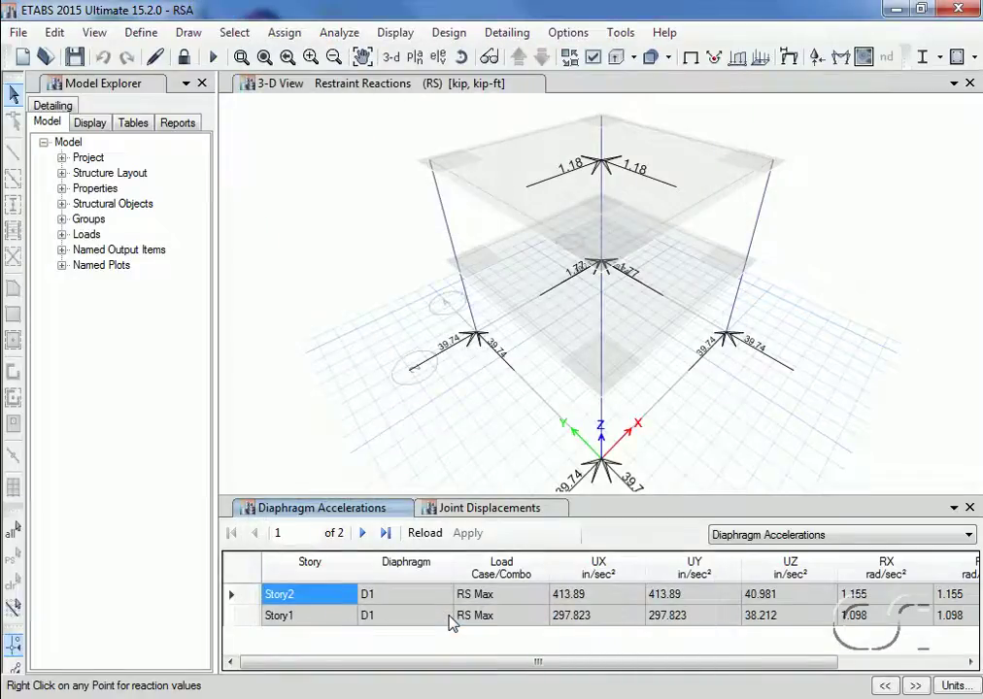
click(393, 33)
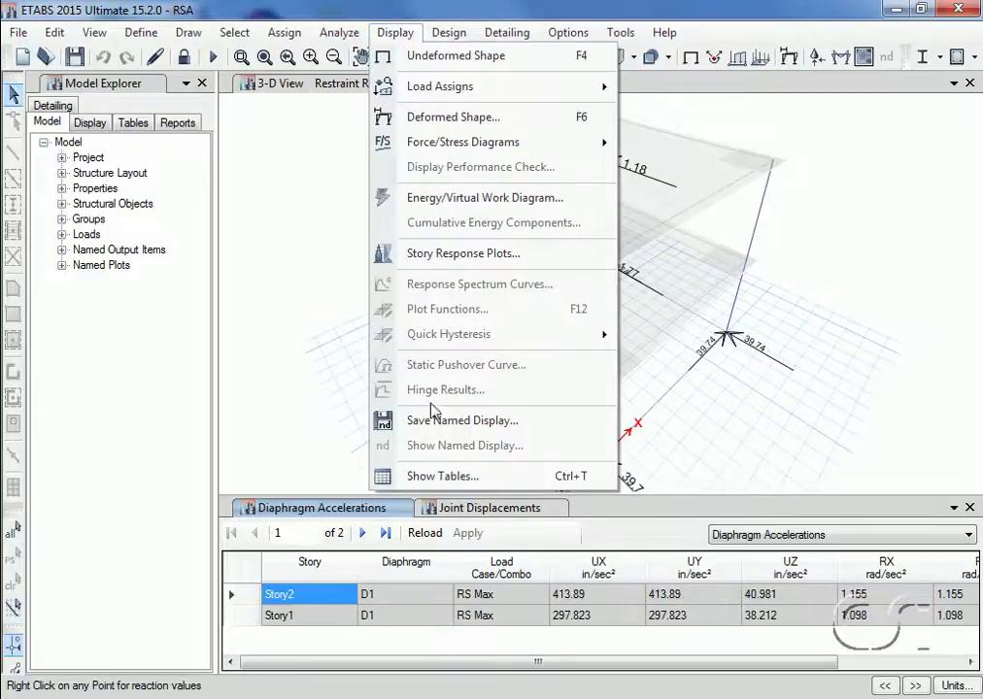
Add the Modal Participating Mass Ratios table from the Modal Results group
click(426, 478)
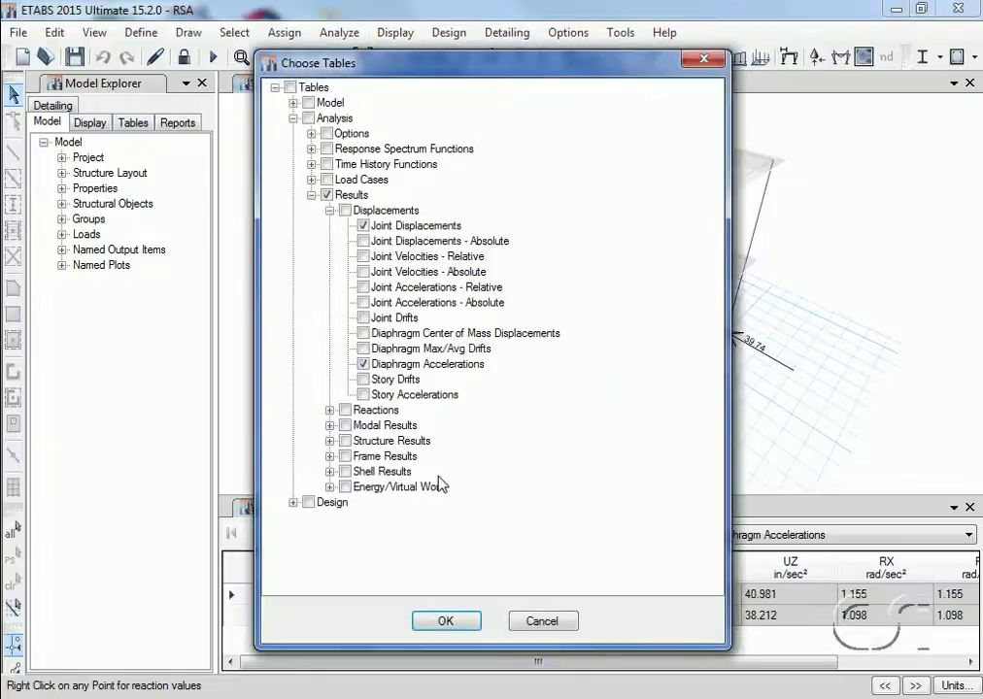
click(330, 427)
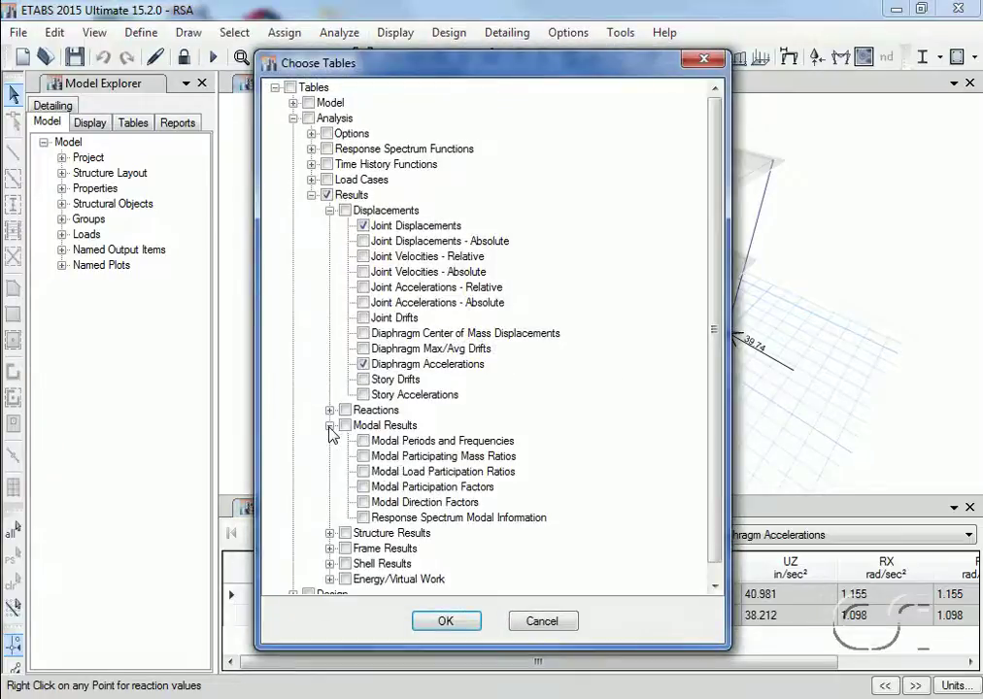
click(363, 456)
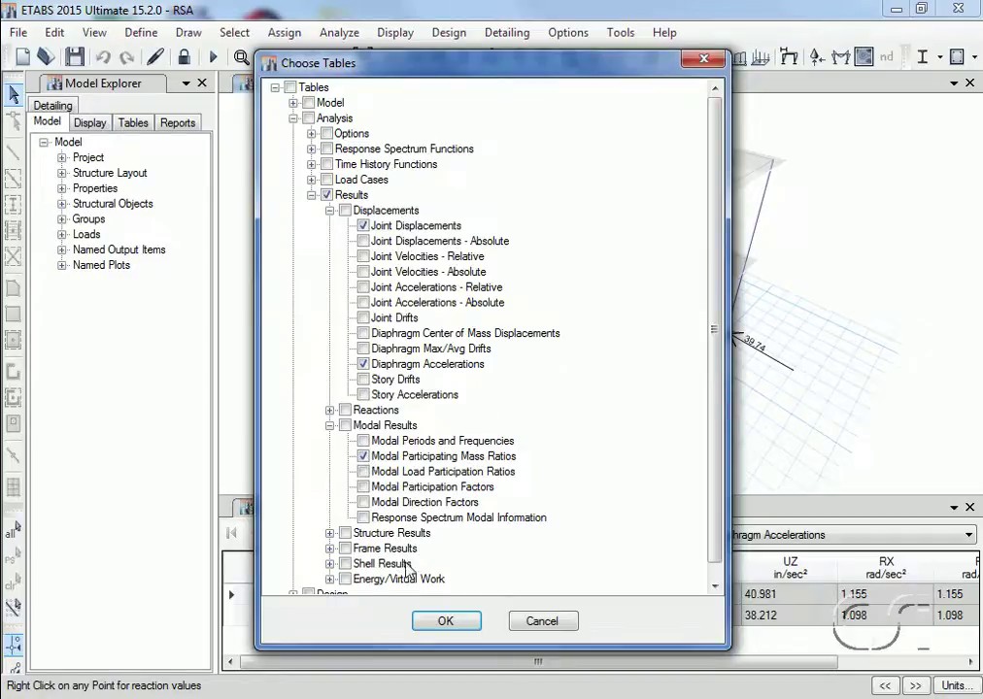
click(447, 625)
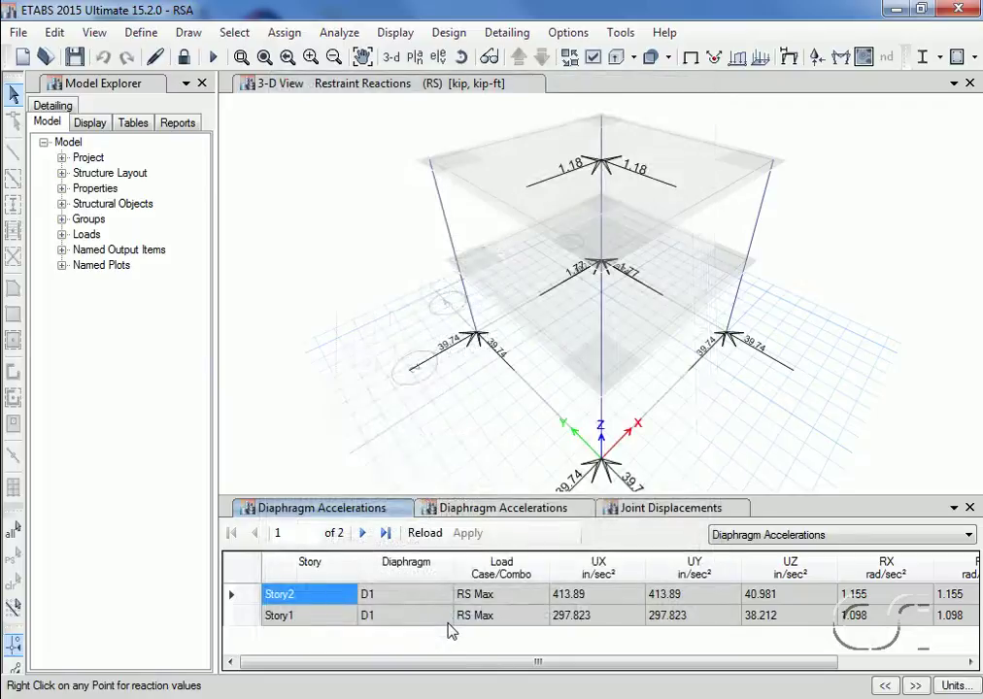
View the mass ratios table's Sum columns, which reach 1 by mode 6
click(784, 535)
click(789, 576)
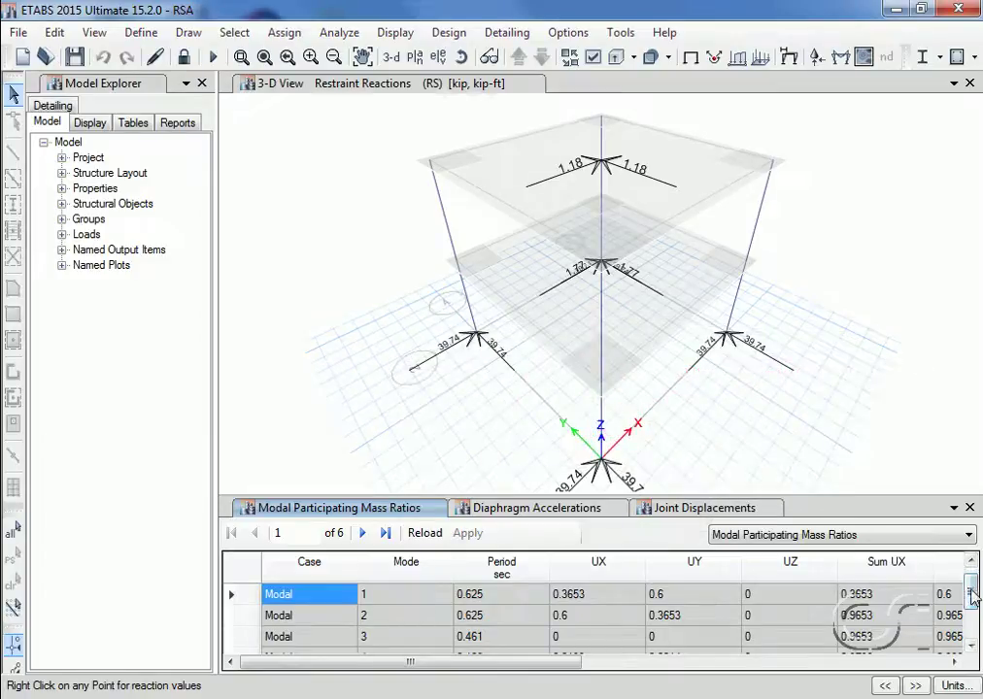
drag(976, 595, 976, 631)
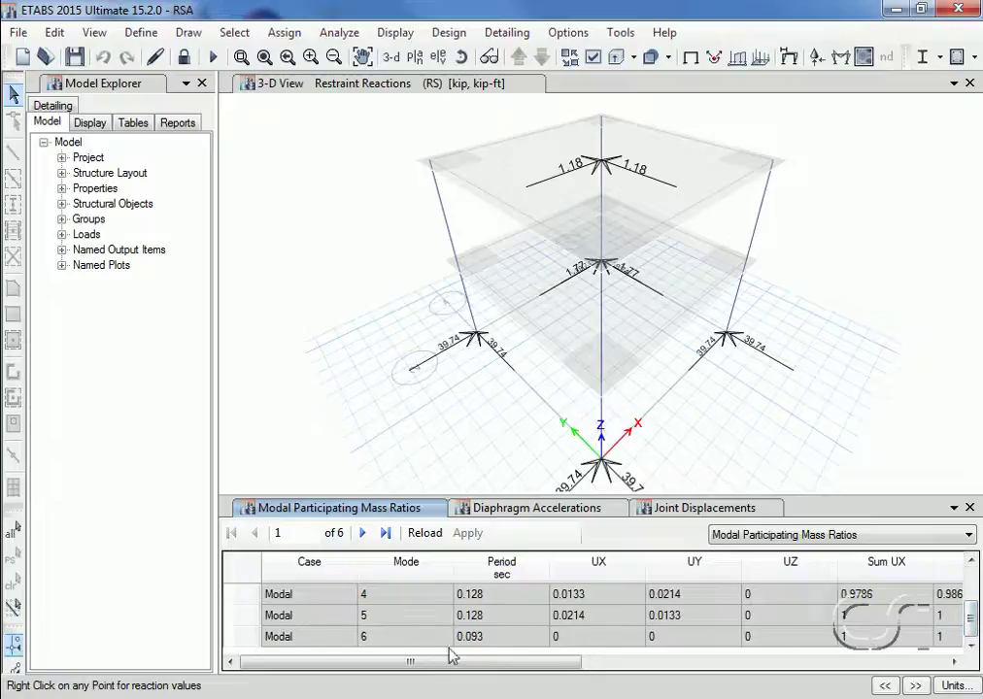
mouse_move(471, 664)
mouse_down()
mouse_move(566, 685)
mouse_move(697, 692)
mouse_up()
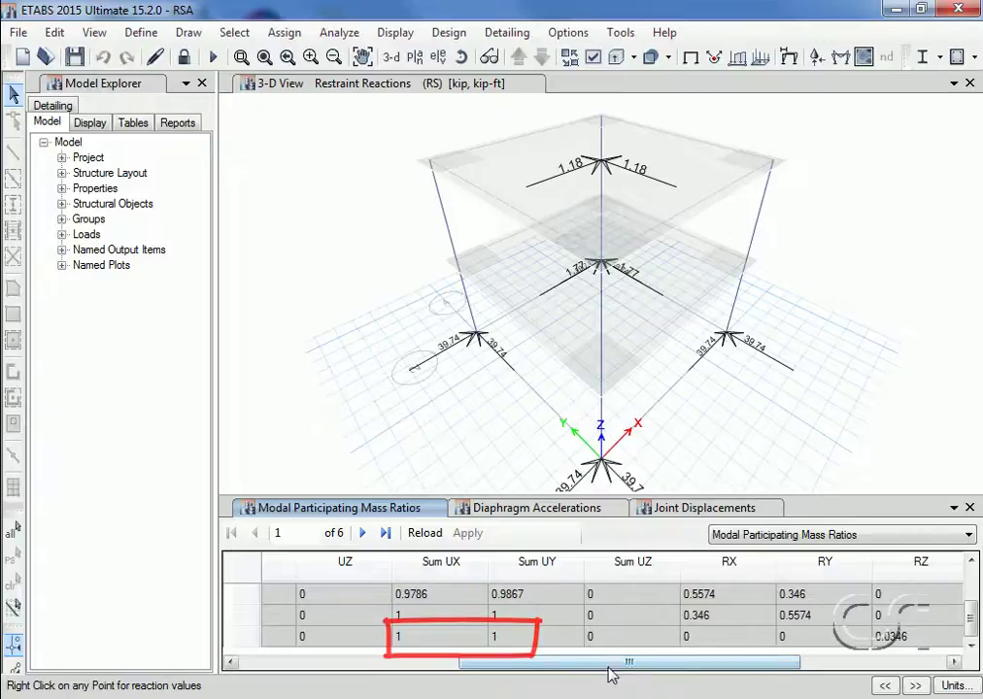
drag(621, 671, 731, 680)
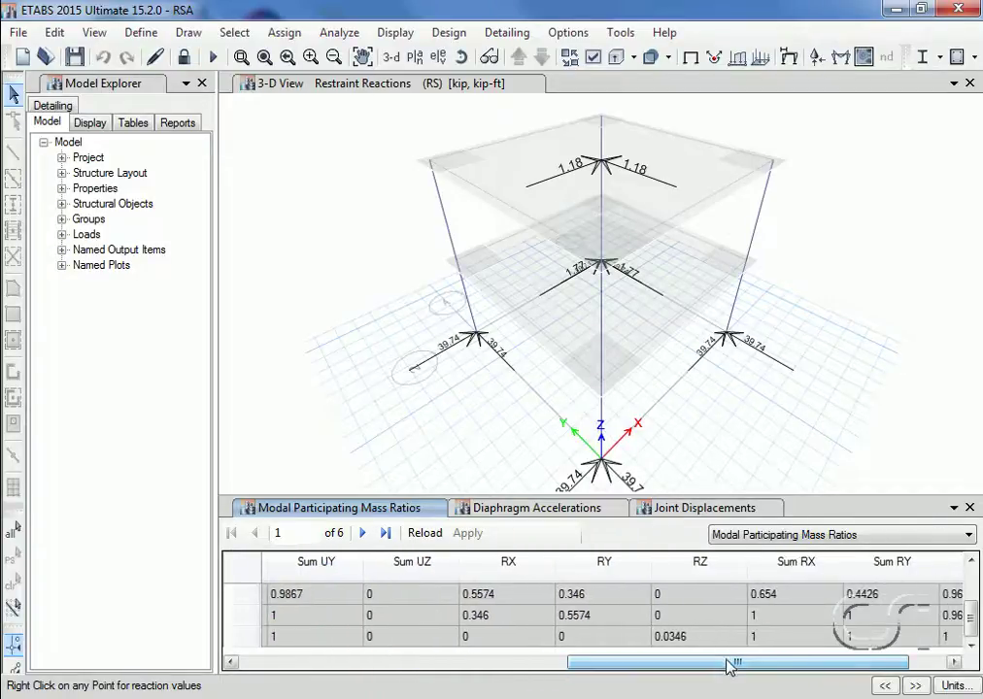
drag(807, 659, 845, 666)
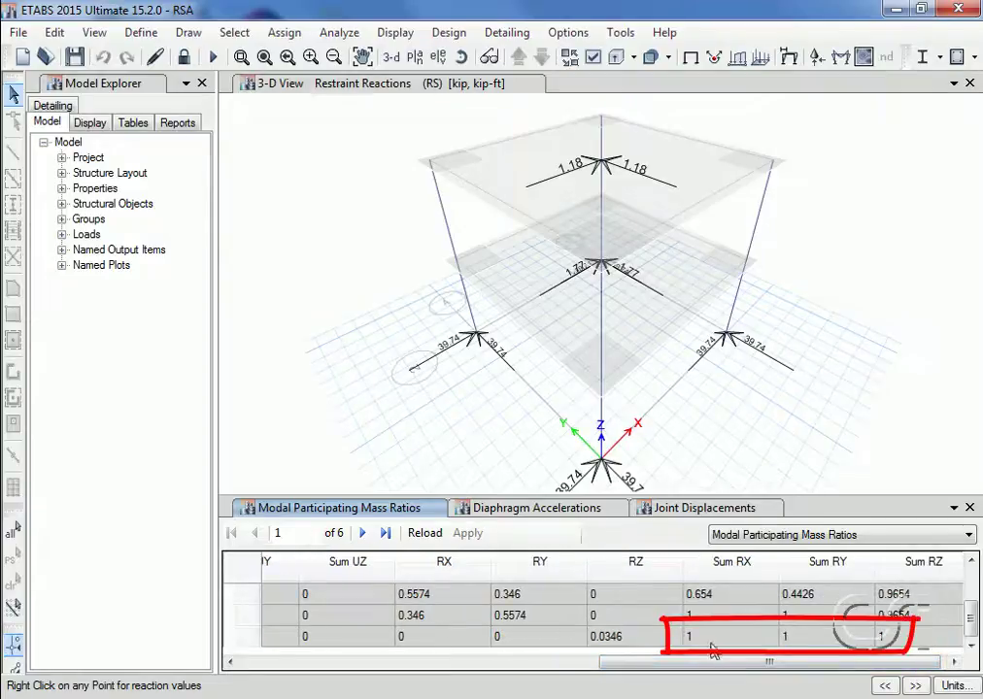